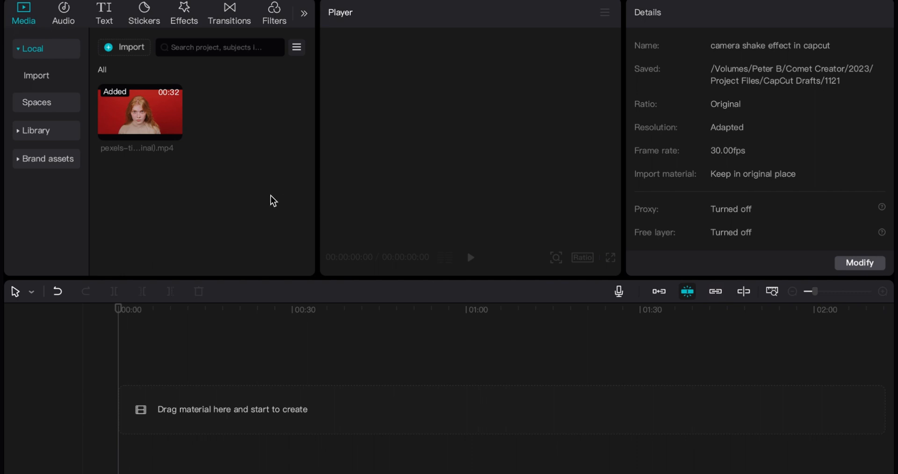
# Step: Add the imported pexels clip to the start of the timeline and play its opening seconds
pyautogui.moveTo(126, 111); pyautogui.dragTo(134, 413)
pyautogui.press('space')
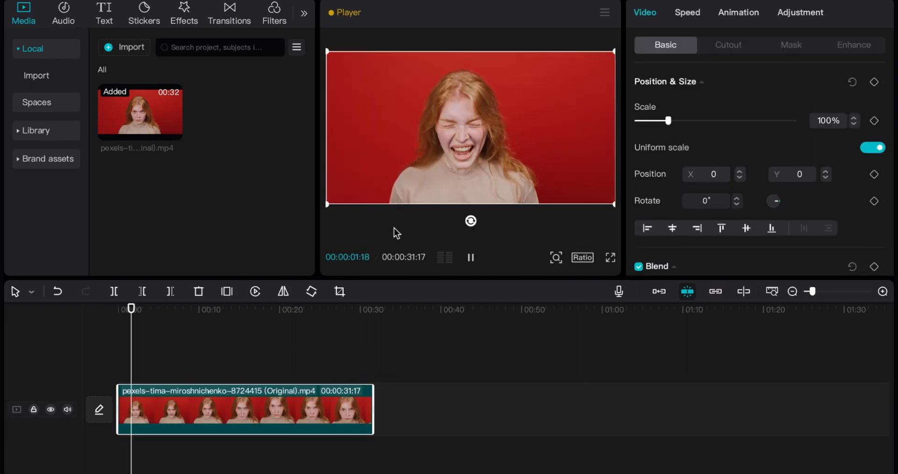
pyautogui.press('space')
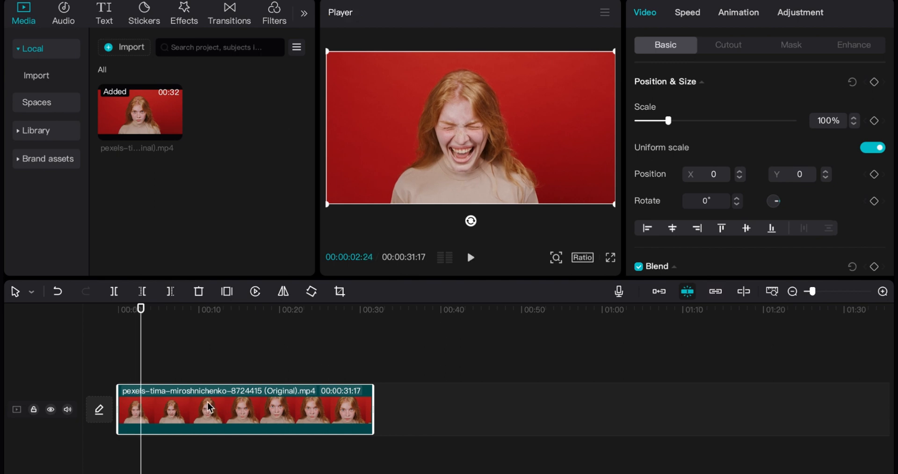
# Step: Check the clip's frames around the 3-second and 5-second marks and play a short stretch from about 3 seconds
pyautogui.click(164, 350)
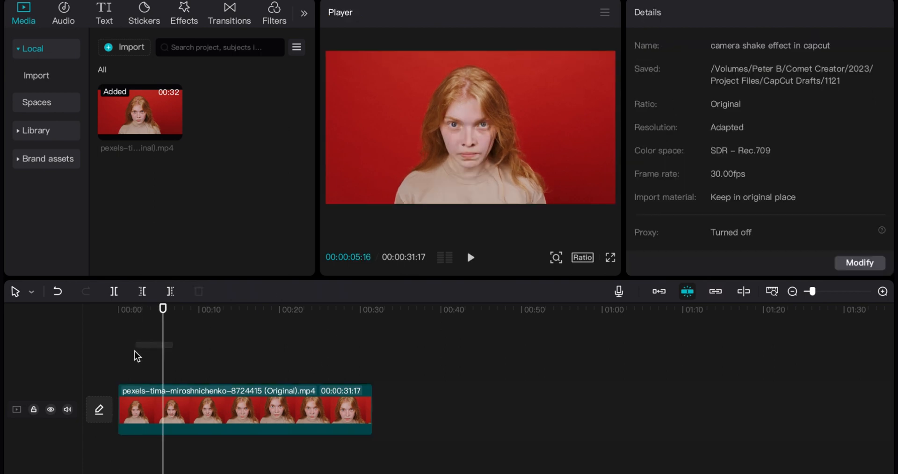
pyautogui.click(142, 346)
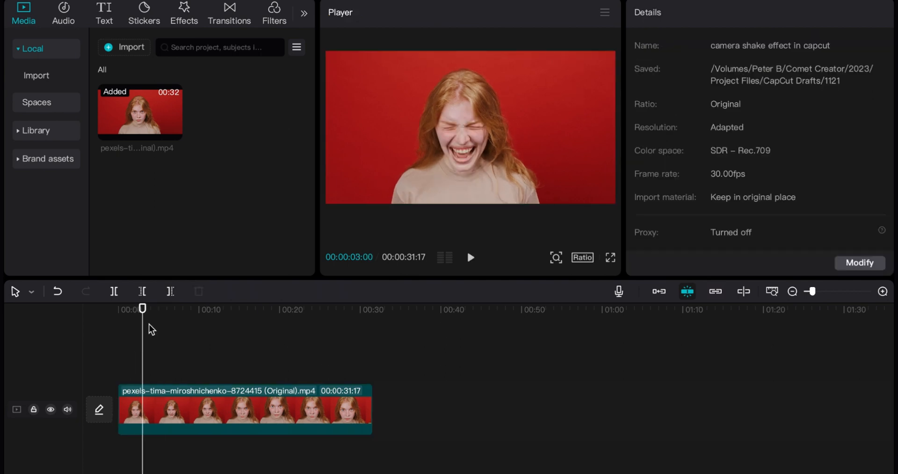
pyautogui.click(144, 395)
pyautogui.press('space')
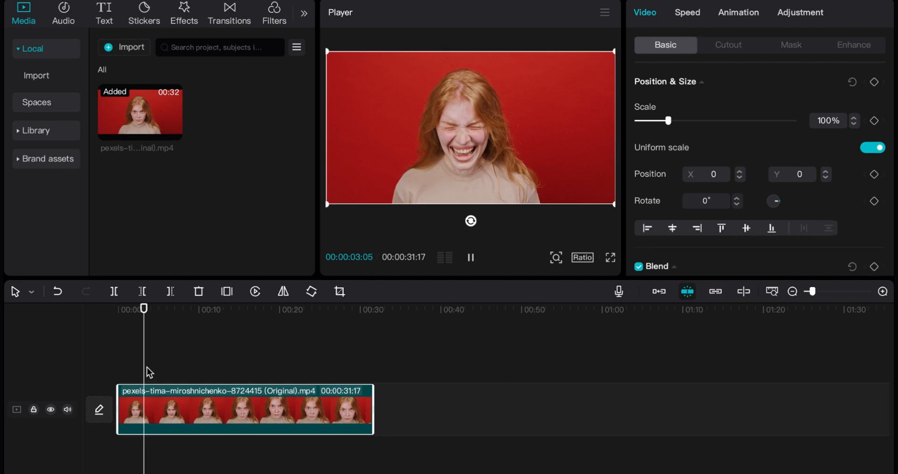
pyautogui.press('space')
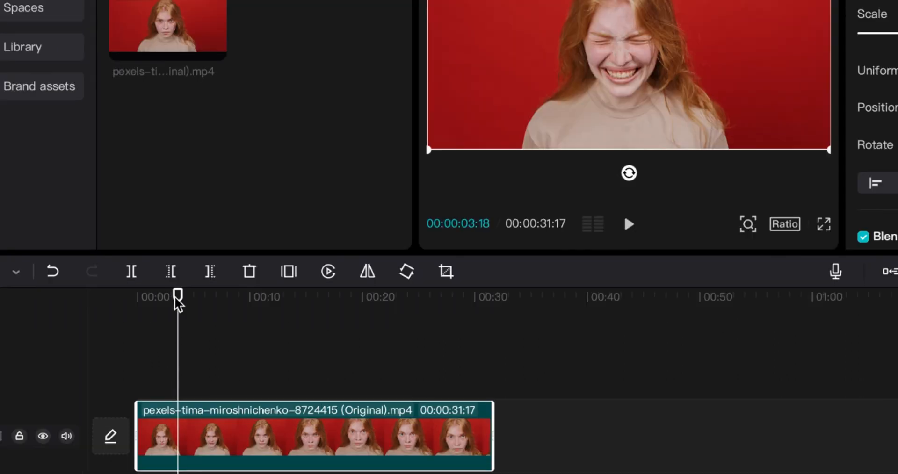
# Step: Play the clip from the beginning to the scream and split it at 00:00:01:28
pyautogui.moveTo(176, 301); pyautogui.dragTo(136, 301)
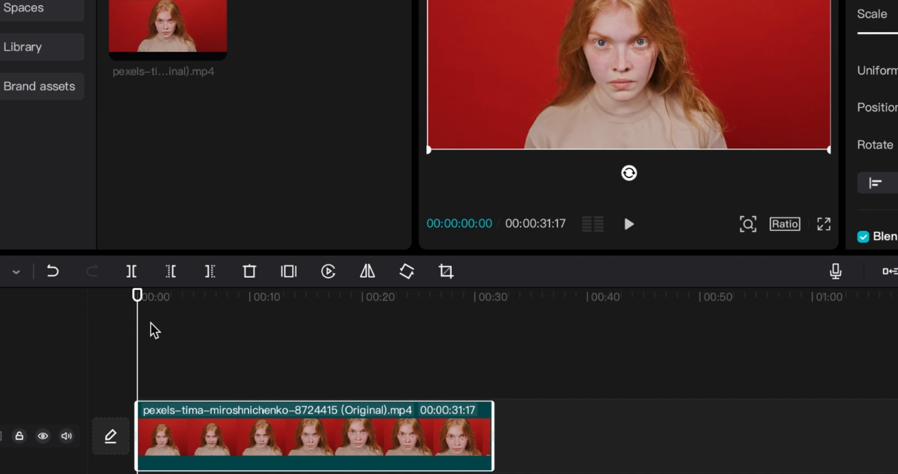
pyautogui.press('space')
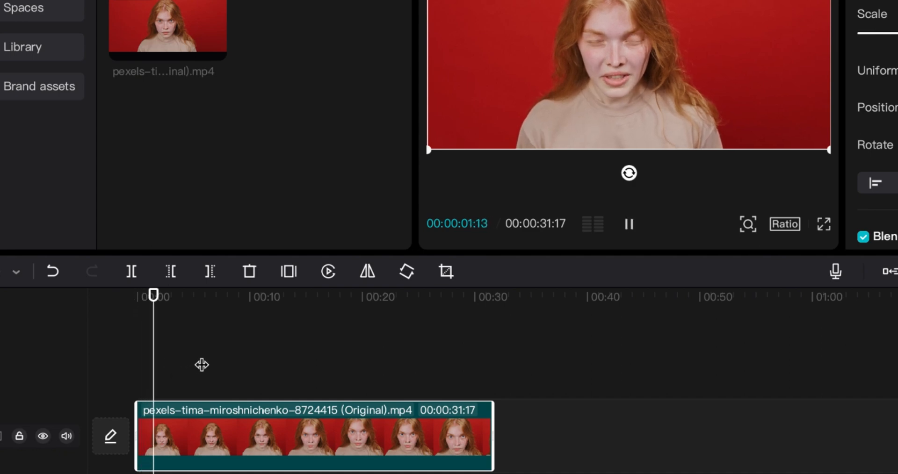
pyautogui.press('space')
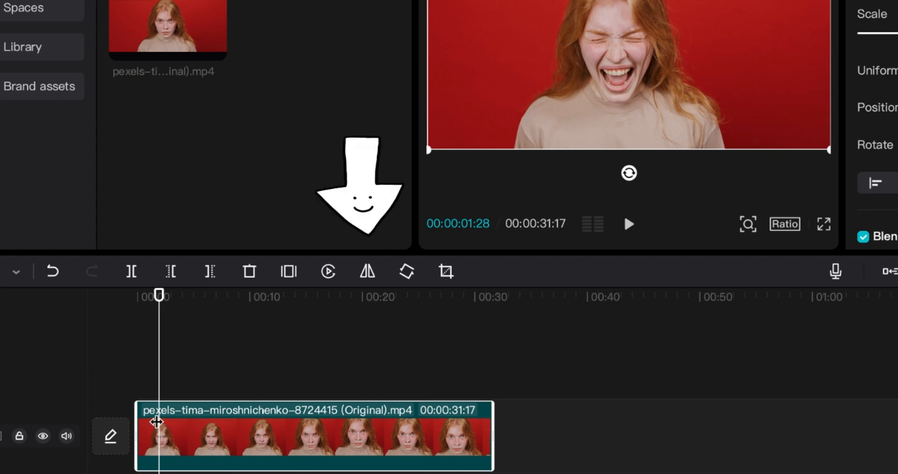
pyautogui.hotkey('ctrl', 'b')
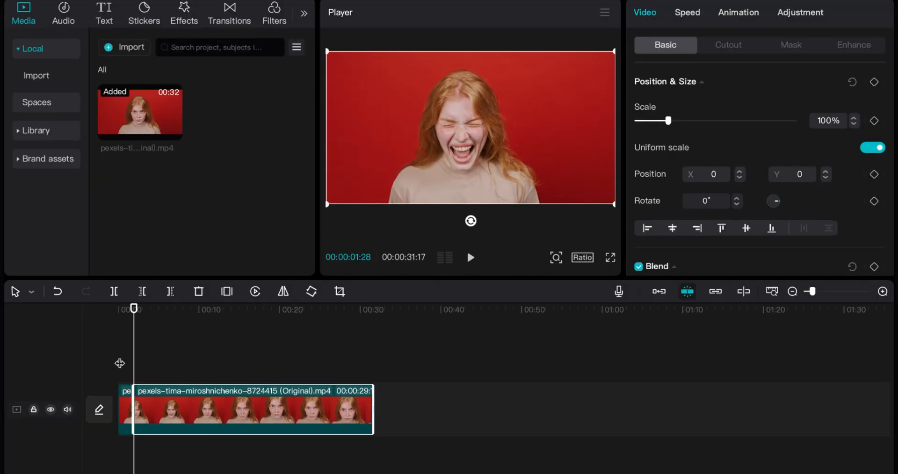
# Step: Duplicate both clip segments and place the copies on the same track, starting about 42 seconds in
pyautogui.moveTo(120, 357); pyautogui.dragTo(187, 410)
pyautogui.click(478, 311)
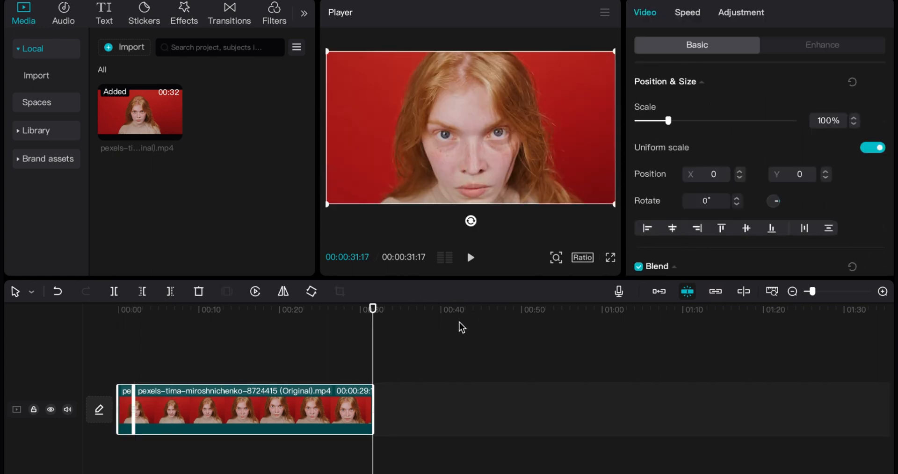
pyautogui.hotkey('ctrl', 'v')
pyautogui.moveTo(399, 366); pyautogui.dragTo(510, 421)
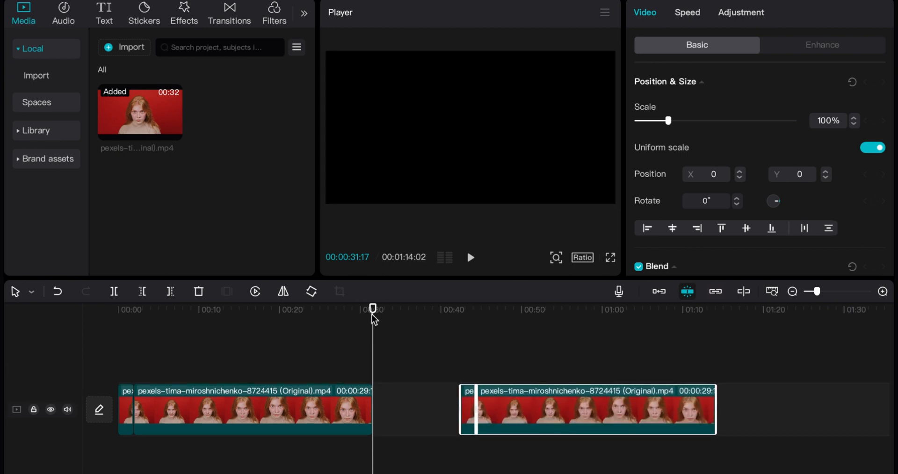
# Step: Apply the Shake 3 In animation to the longer segment of the original pair, with a duration of 1.8 s
pyautogui.click(234, 313)
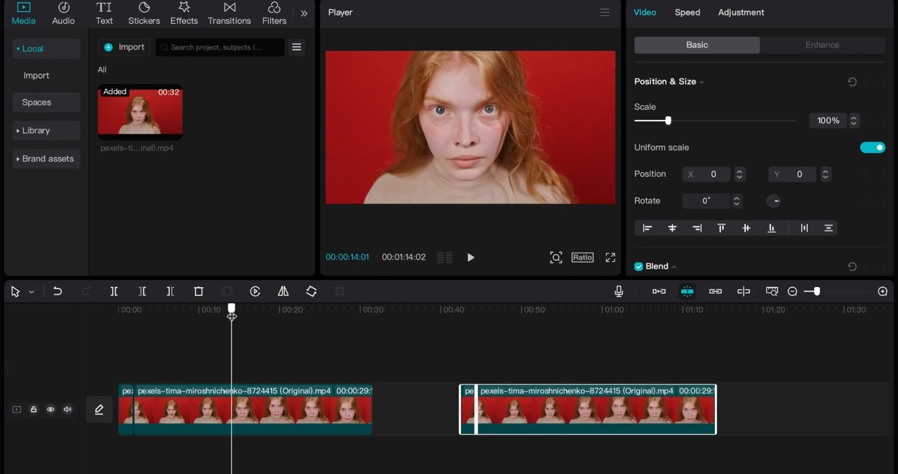
pyautogui.moveTo(231, 317); pyautogui.dragTo(144, 335)
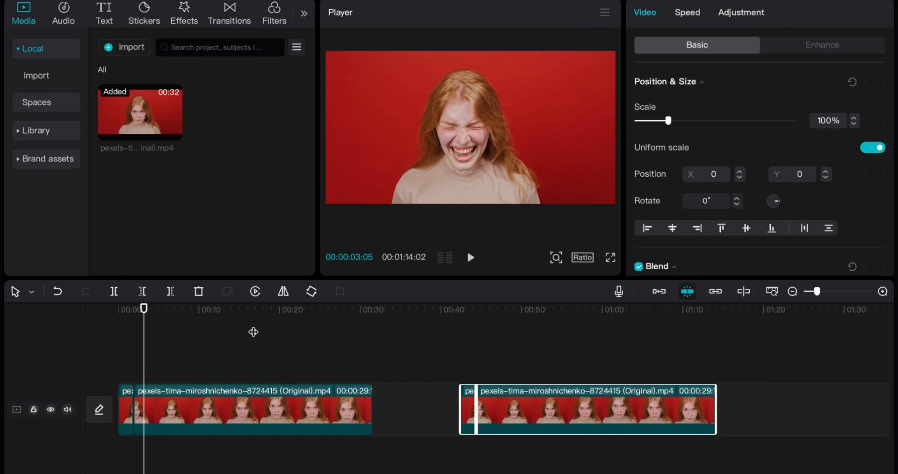
pyautogui.click(146, 402)
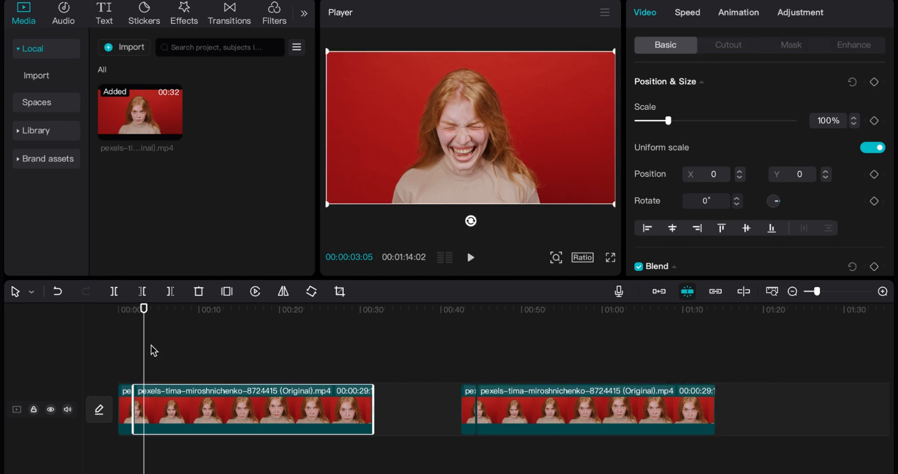
pyautogui.moveTo(144, 349)
pyautogui.mouseDown()
pyautogui.moveTo(134, 351)
pyautogui.moveTo(172, 352)
pyautogui.moveTo(141, 358)
pyautogui.mouseUp()
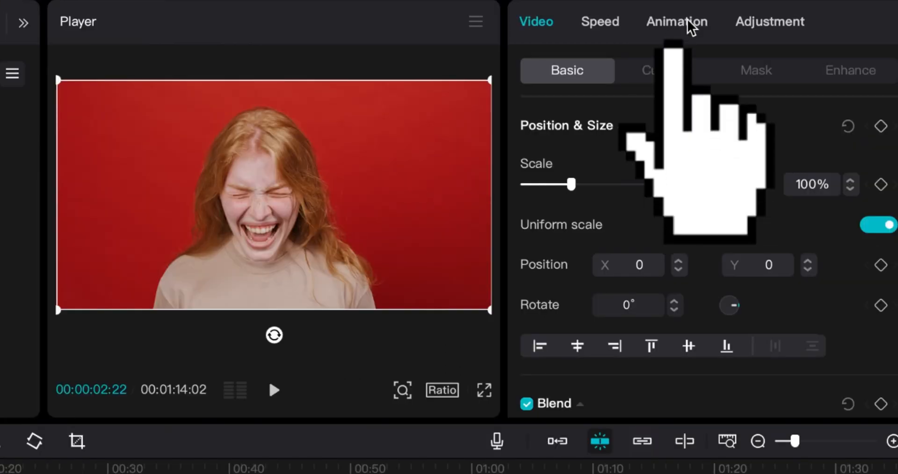
pyautogui.click(738, 14)
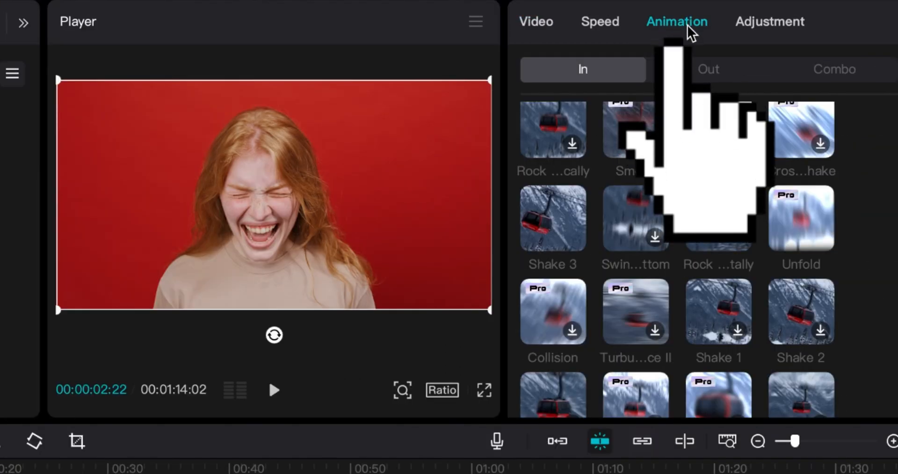
pyautogui.scroll(4, 678, 200)
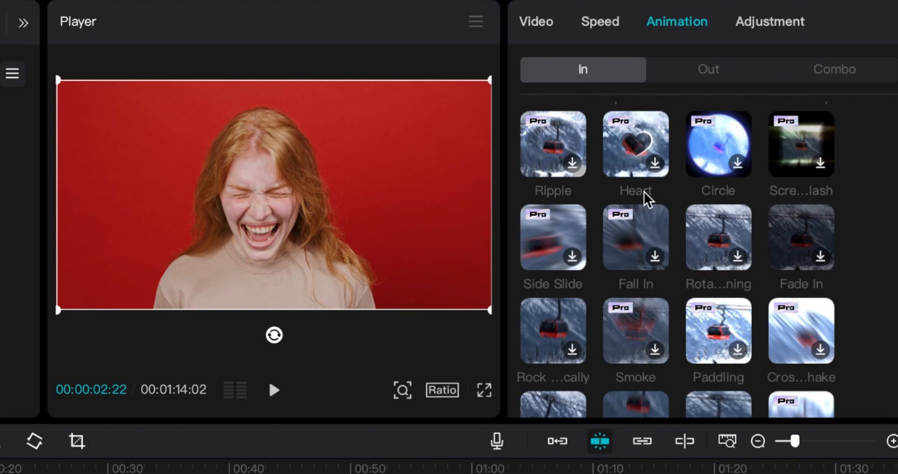
pyautogui.scroll(2, 673, 232)
pyautogui.scroll(3, 669, 229)
pyautogui.scroll(-2, 650, 208)
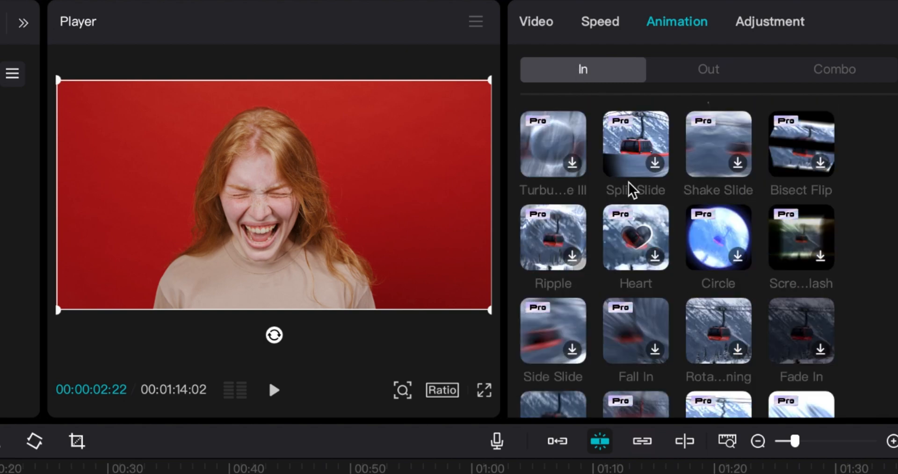
pyautogui.scroll(-10, 632, 192)
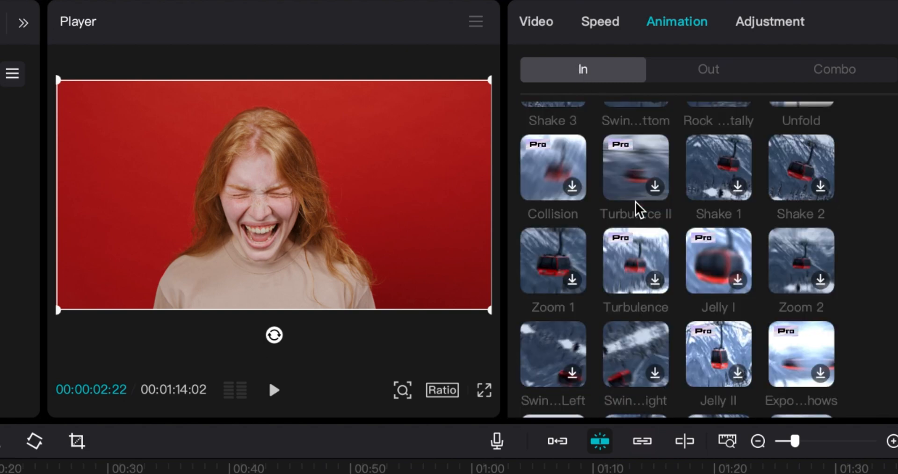
pyautogui.scroll(-3, 639, 209)
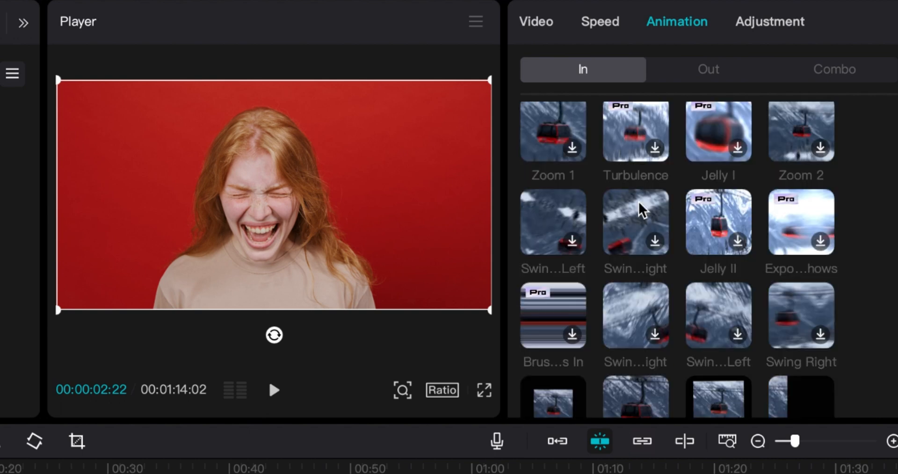
pyautogui.scroll(5, 642, 210)
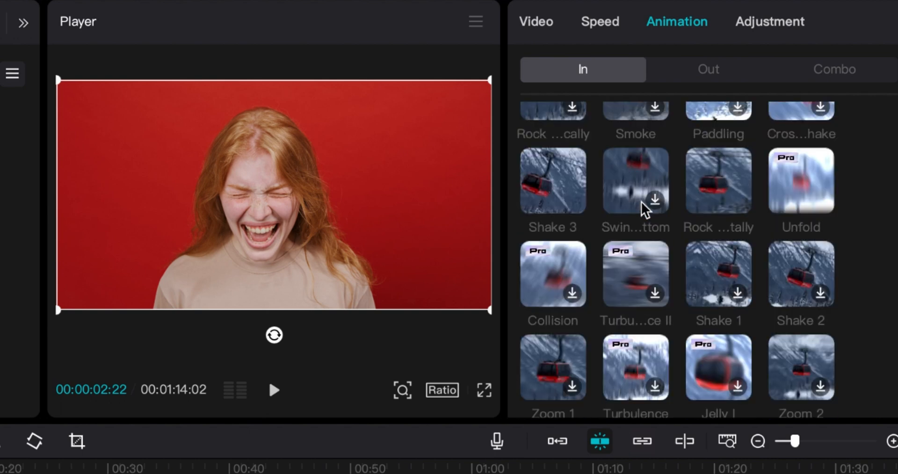
pyautogui.scroll(2, 645, 209)
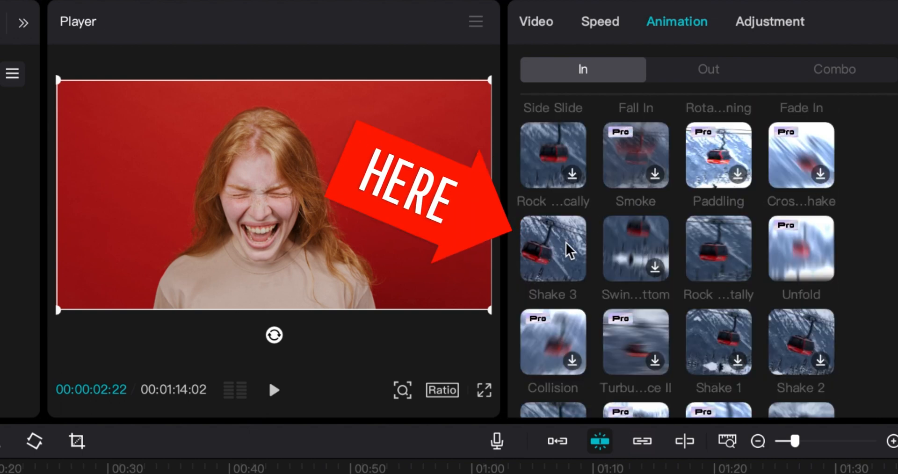
pyautogui.click(568, 250)
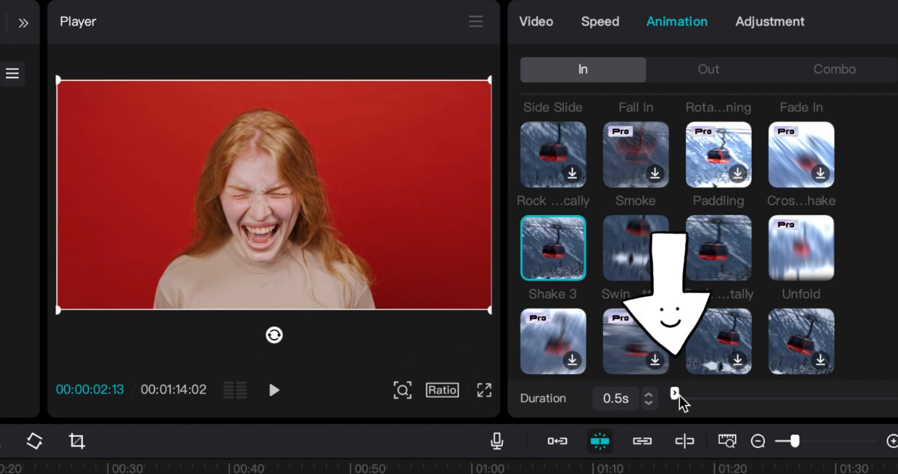
pyautogui.moveTo(674, 394); pyautogui.dragTo(686, 397)
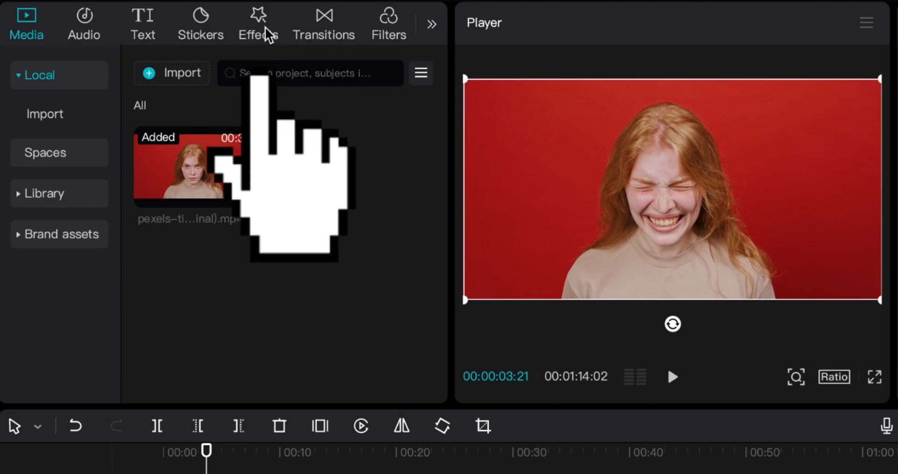
# Step: Add the Hit body effect above the longer original segment, starting shortly after the split
pyautogui.click(187, 23)
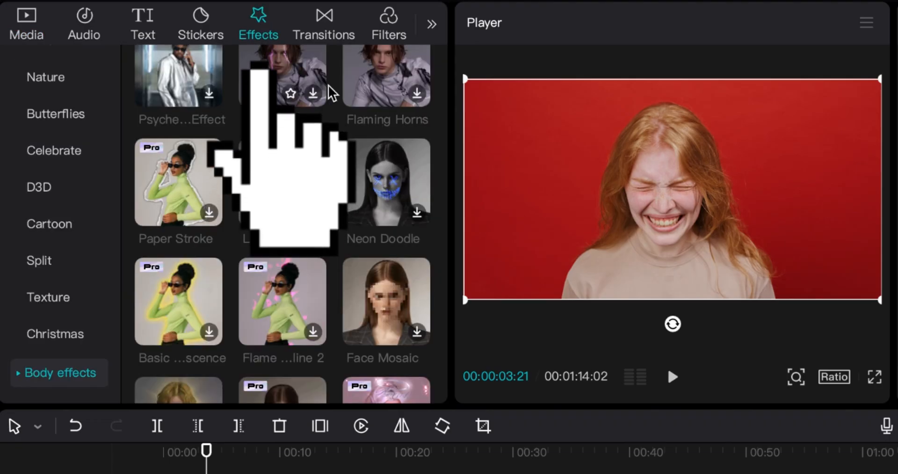
pyautogui.scroll(-1, 304, 143)
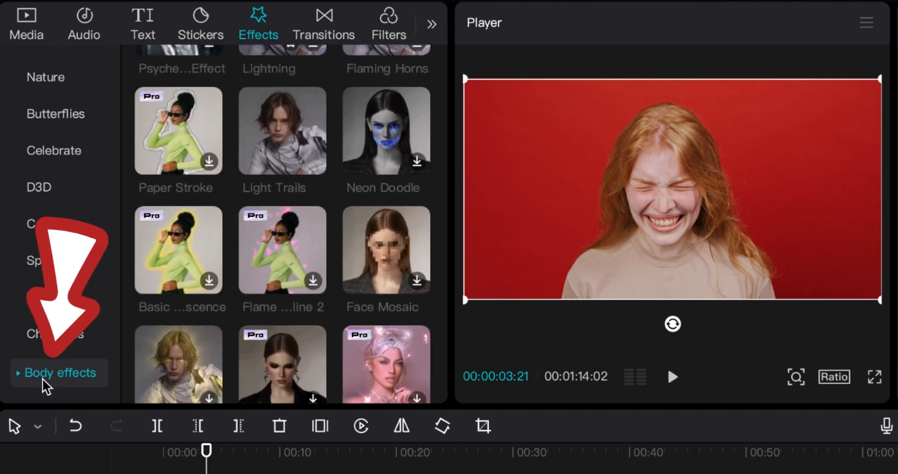
pyautogui.scroll(1, 302, 208)
pyautogui.scroll(15, 302, 211)
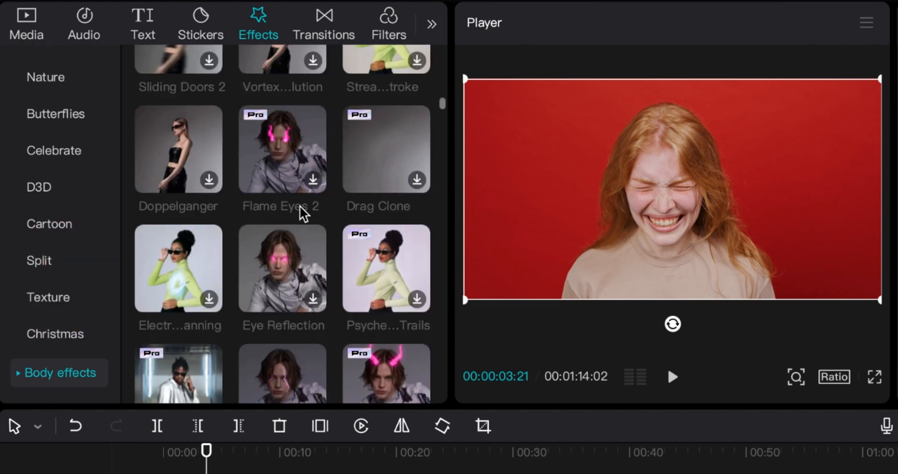
pyautogui.scroll(1, 302, 210)
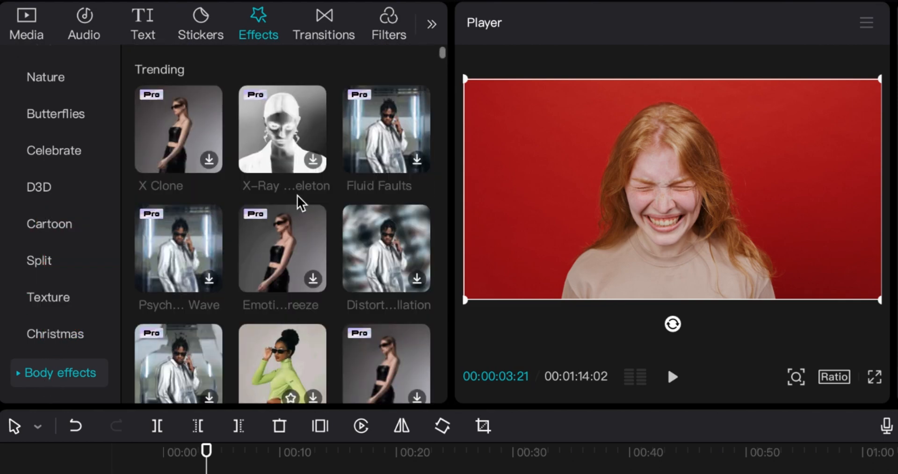
pyautogui.scroll(-10, 260, 218)
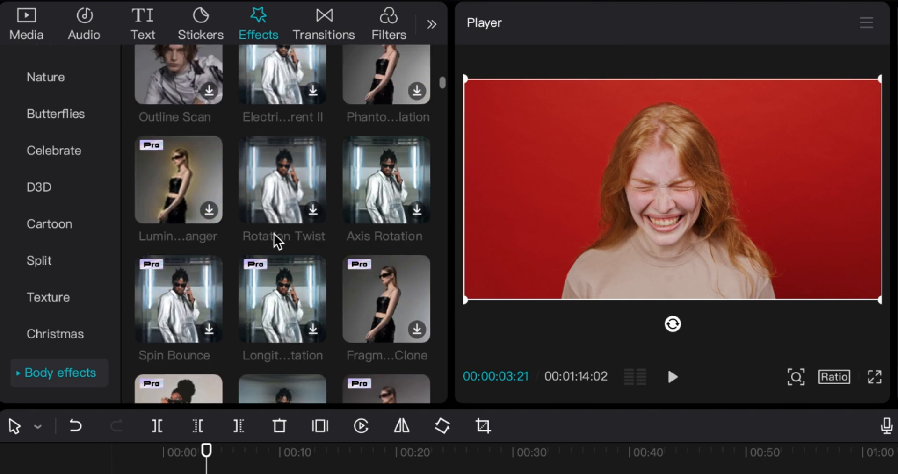
pyautogui.scroll(-3, 276, 243)
pyautogui.scroll(-4, 275, 244)
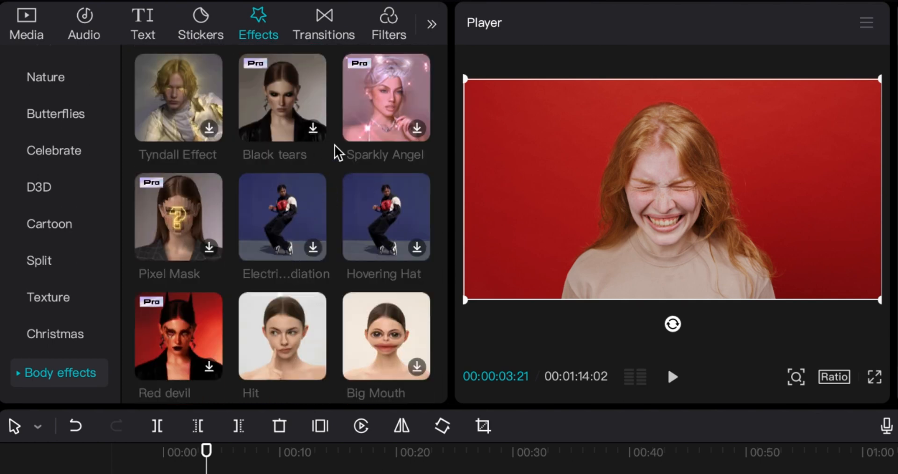
pyautogui.scroll(-1, 298, 225)
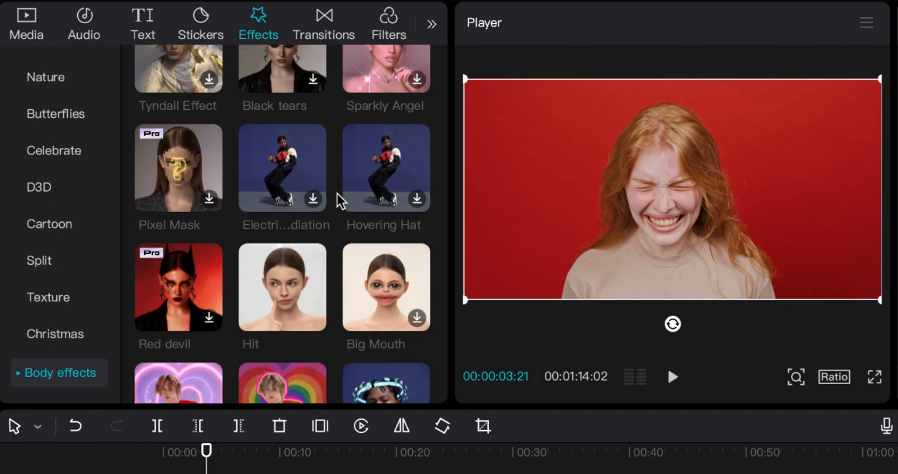
pyautogui.scroll(-2, 315, 224)
pyautogui.click(295, 243)
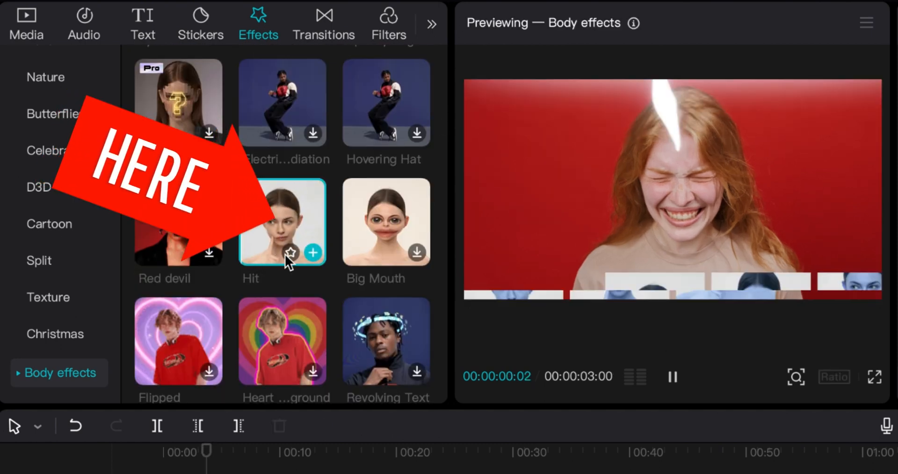
pyautogui.moveTo(285, 217); pyautogui.dragTo(209, 473)
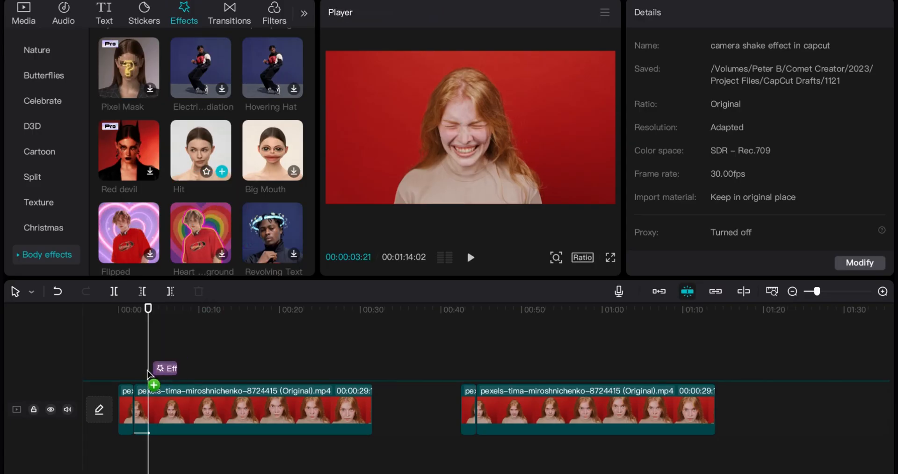
pyautogui.moveTo(147, 371); pyautogui.dragTo(144, 371)
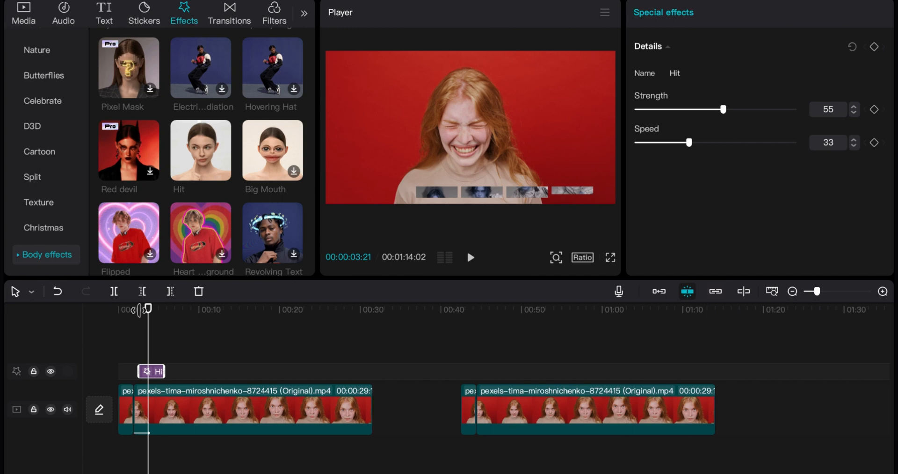
# Step: Play the edit from the beginning through the scream to preview the Hit effect, and dismiss the performance reminder
pyautogui.click(138, 309)
pyautogui.moveTo(140, 317); pyautogui.dragTo(116, 318)
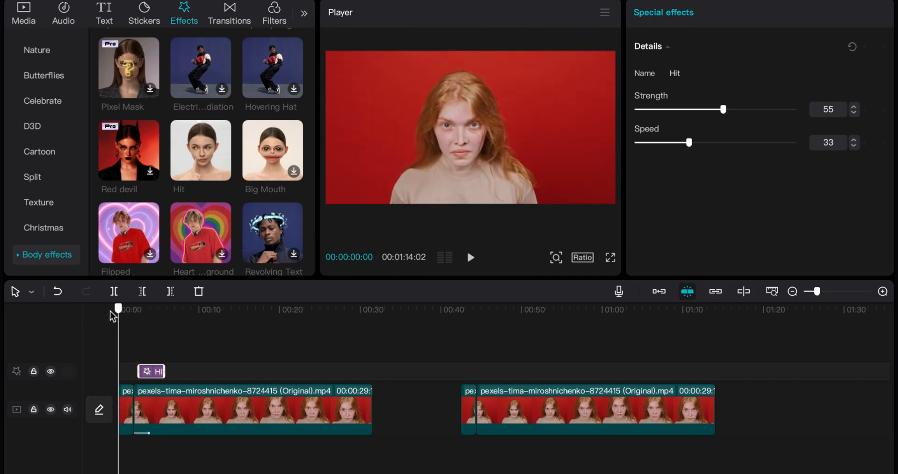
pyautogui.press('space')
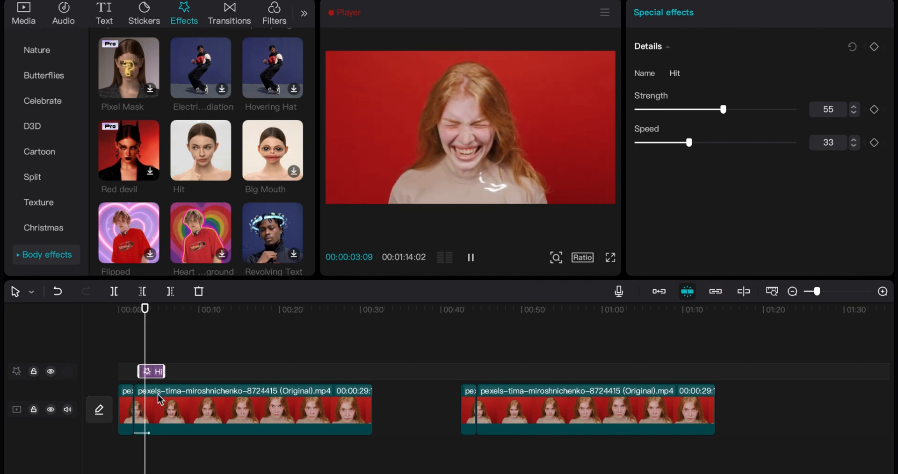
pyautogui.press('space')
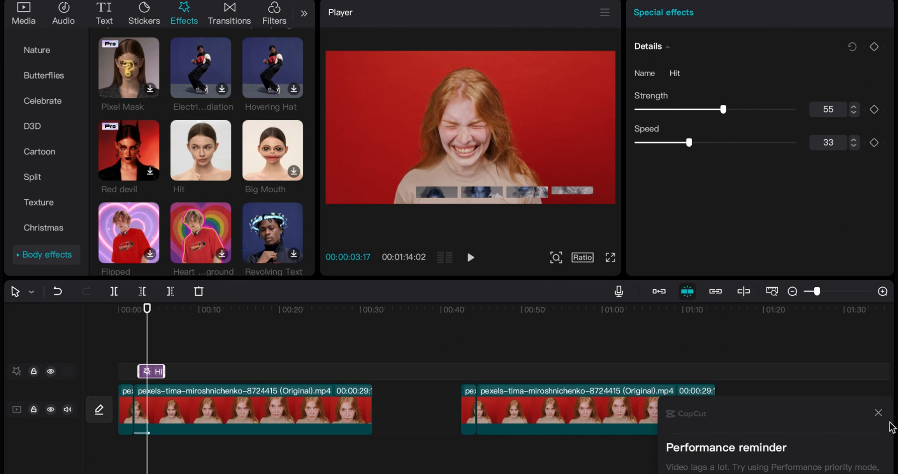
pyautogui.click(878, 414)
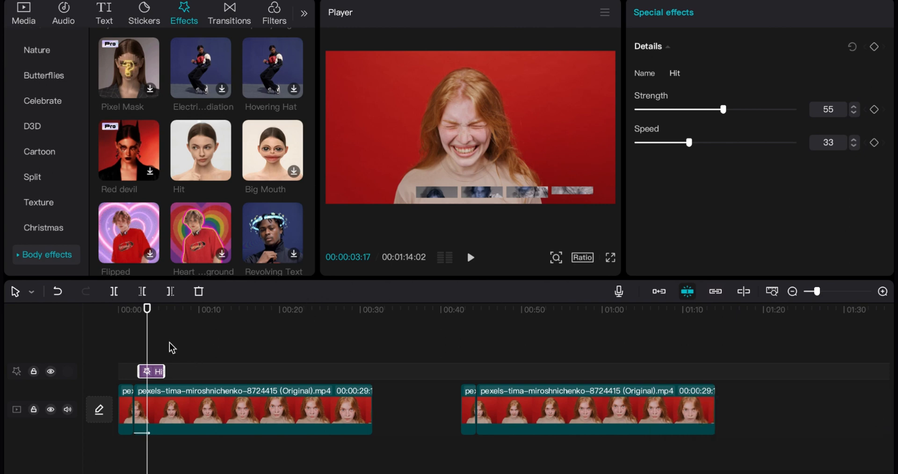
pyautogui.moveTo(146, 344)
pyautogui.mouseDown()
pyautogui.moveTo(196, 344)
pyautogui.moveTo(132, 343)
pyautogui.moveTo(211, 351)
pyautogui.moveTo(145, 352)
pyautogui.moveTo(164, 353)
pyautogui.moveTo(156, 355)
pyautogui.mouseUp()
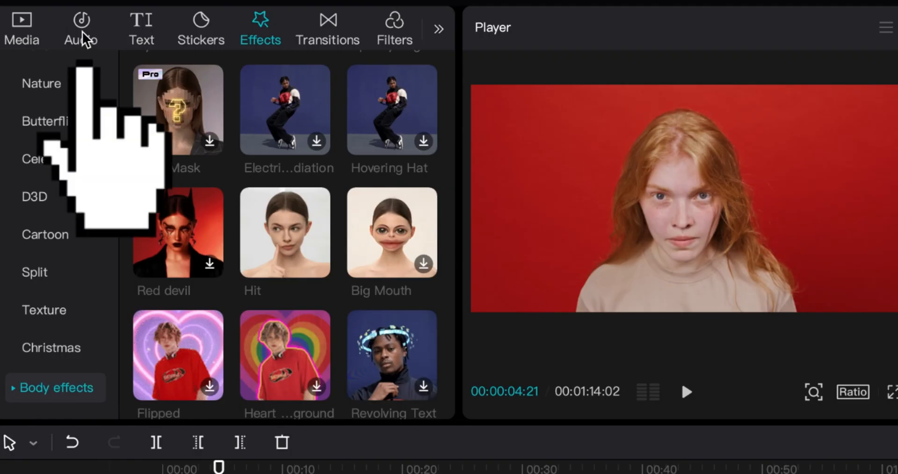
# Step: Search the sound effects library for "earthquake"
pyautogui.click(83, 37)
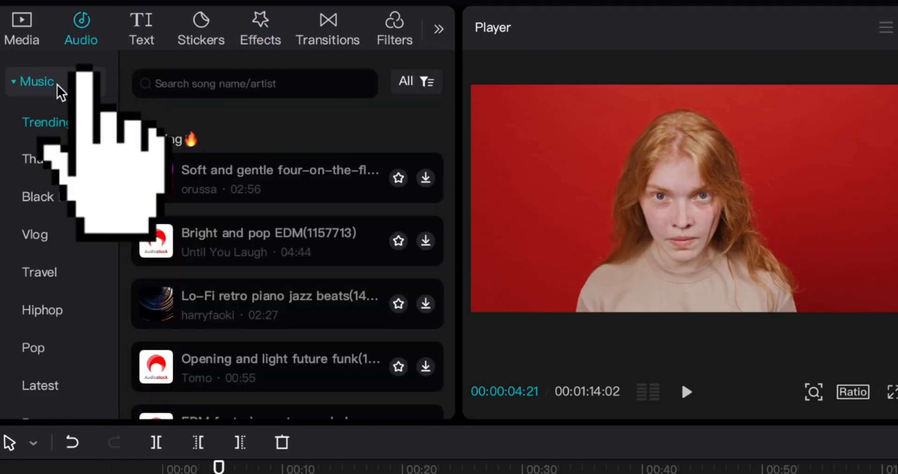
pyautogui.click(19, 84)
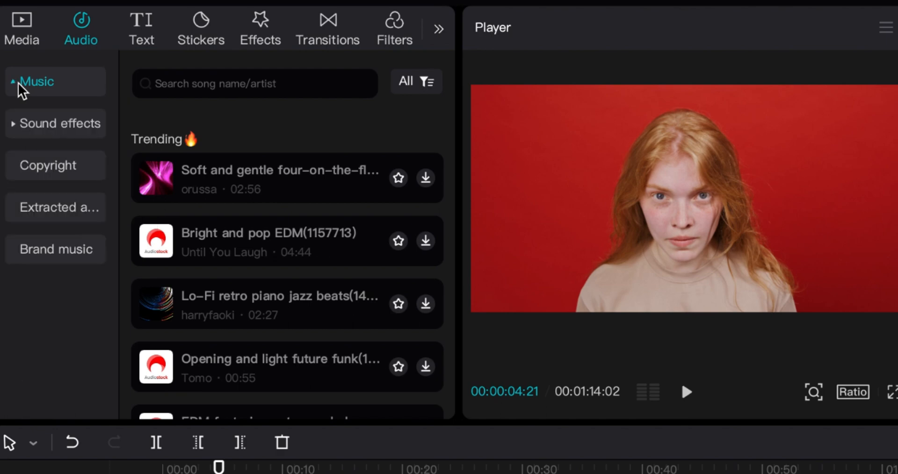
pyautogui.click(47, 122)
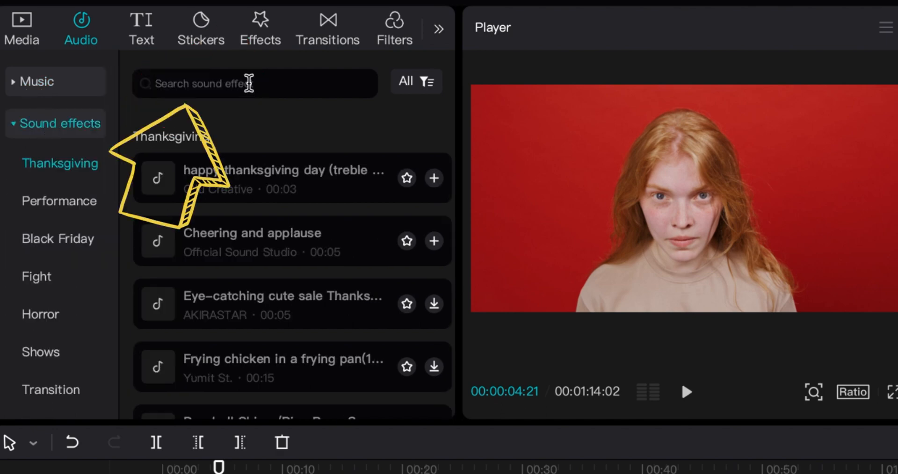
pyautogui.click(249, 84)
pyautogui.write('earth')
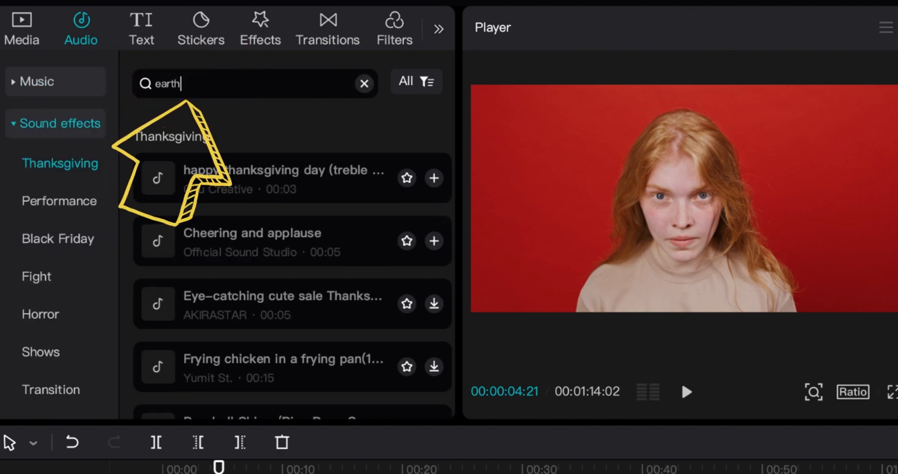
pyautogui.write('quake')
pyautogui.press('Return')
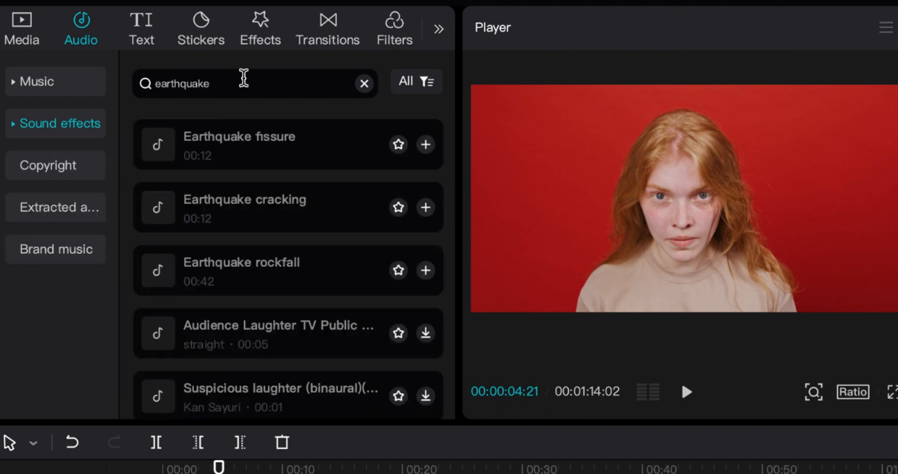
# Step: Preview the Earthquake fissure sound, place it under the clip starting at the split, and trim its end to about 6 s
pyautogui.click(219, 156)
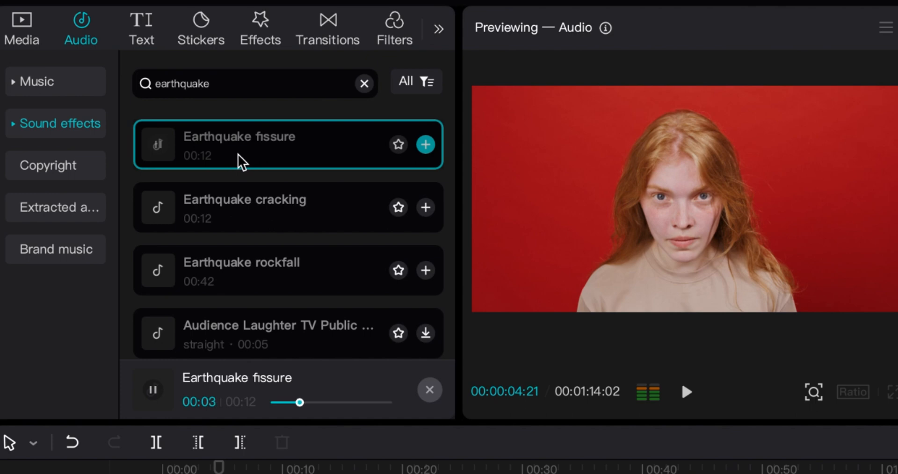
pyautogui.click(239, 155)
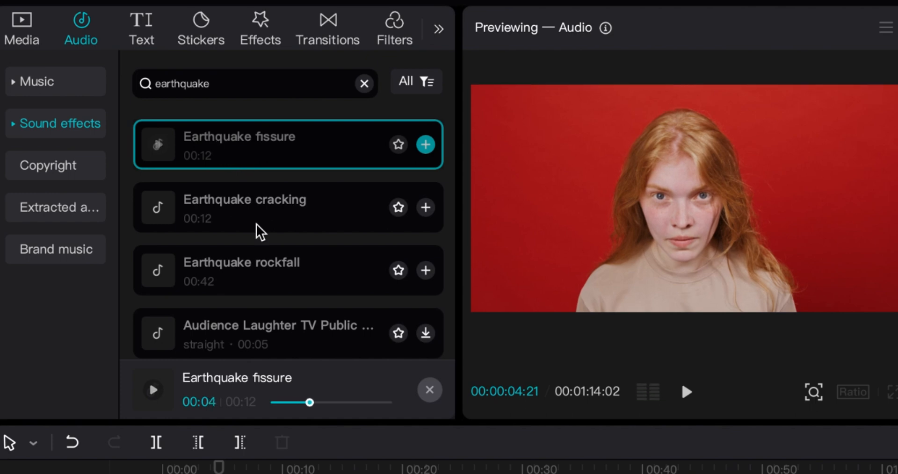
pyautogui.click(293, 418)
pyautogui.moveTo(132, 457); pyautogui.dragTo(94, 451)
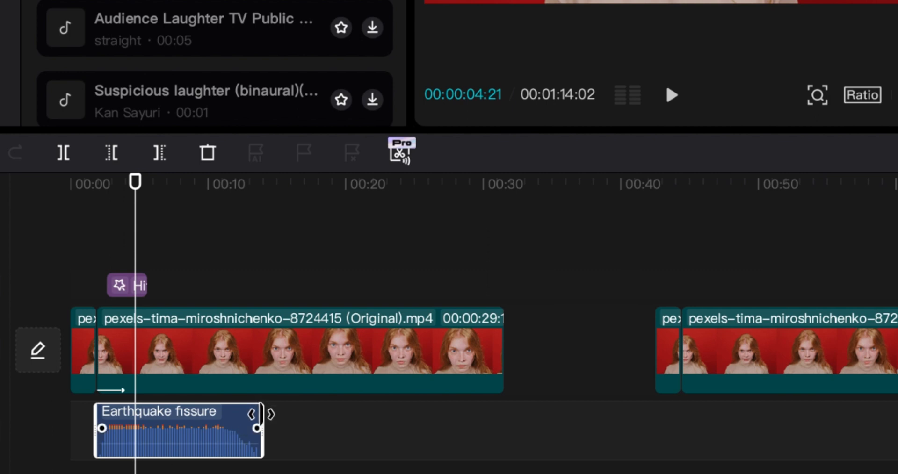
pyautogui.moveTo(261, 414); pyautogui.dragTo(156, 427)
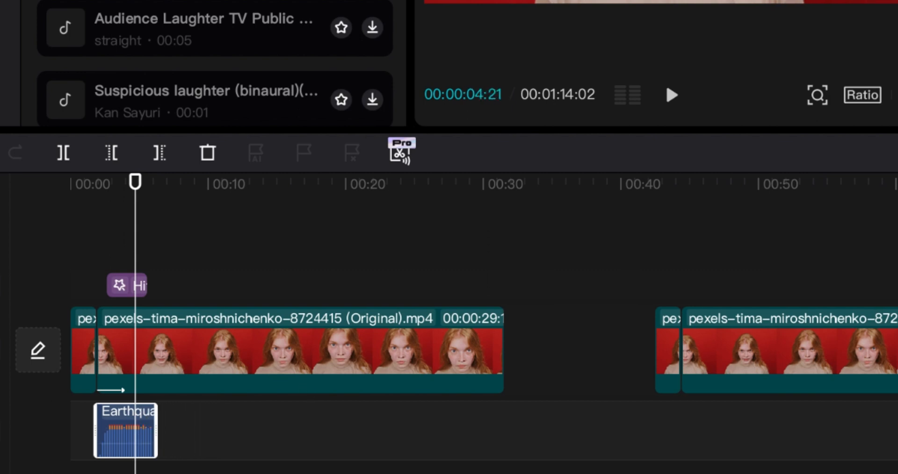
# Step: Shift the Earthquake fissure audio to start about 0.5 s before the split with a 0.5 s fade-in, and play it back
pyautogui.press('super+equal')
pyautogui.press('super+equal')
pyautogui.press('super+equal')
pyautogui.press('super+equal')
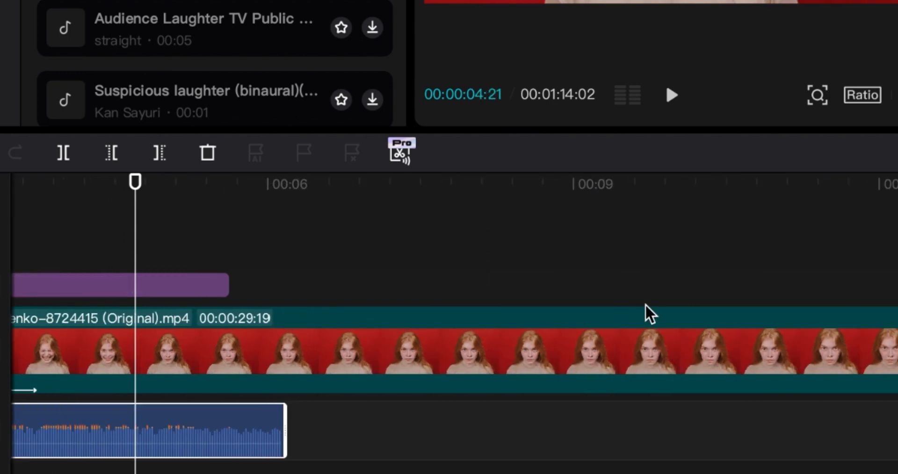
pyautogui.hscroll(-10, 649, 314)
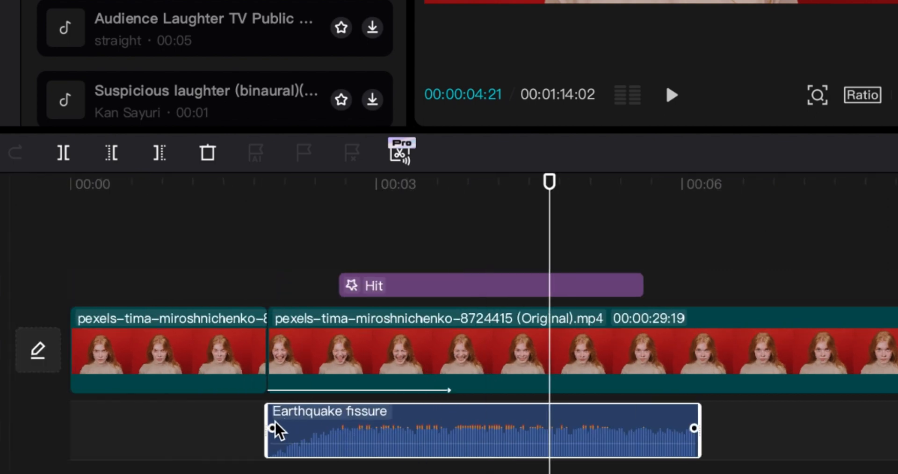
pyautogui.moveTo(329, 431); pyautogui.dragTo(271, 431)
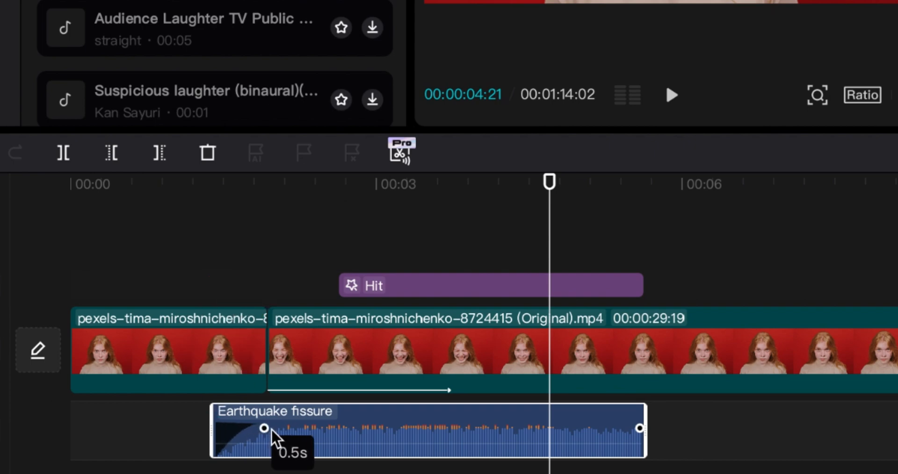
pyautogui.click(199, 192)
pyautogui.press('space')
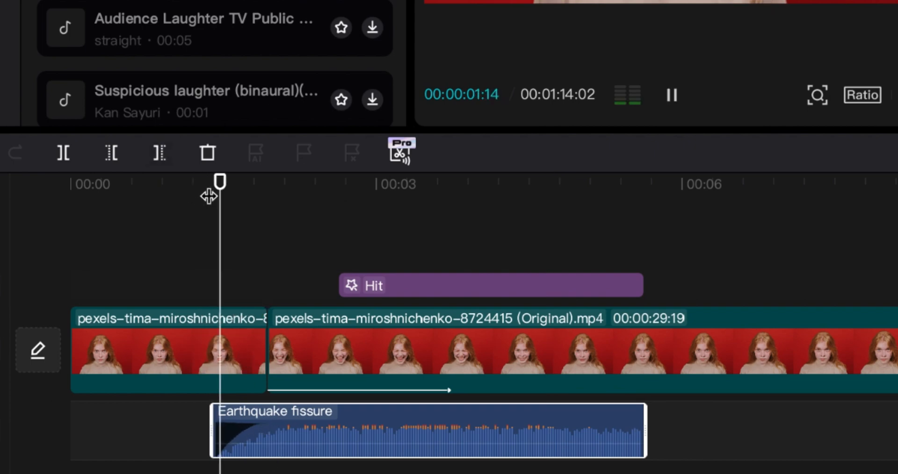
pyautogui.press('space')
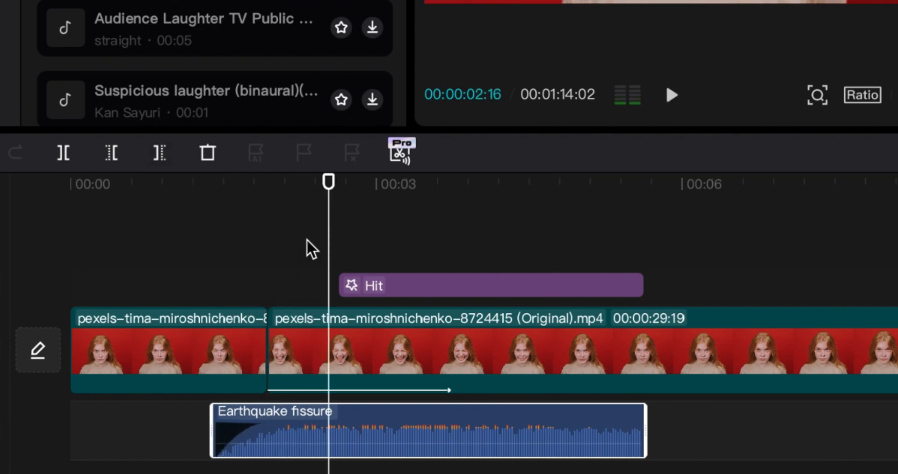
# Step: Raise the Earthquake fissure audio's volume to 3.7 dB and listen to it with the scream
pyautogui.moveTo(478, 428)
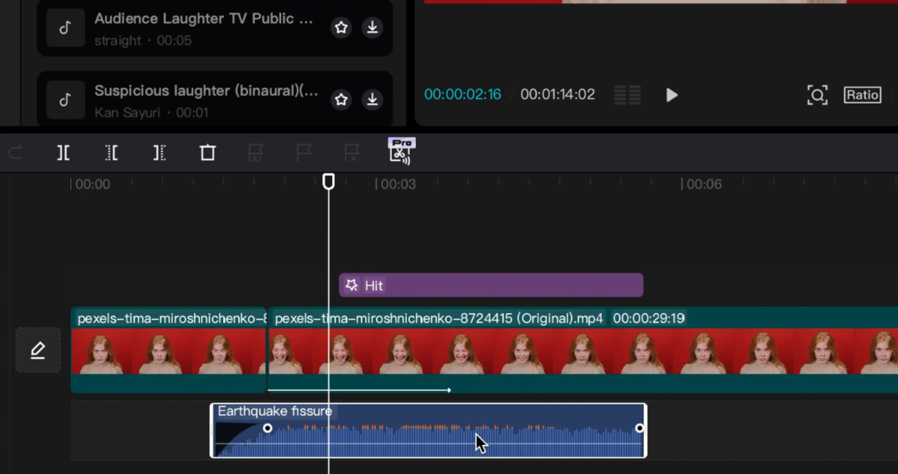
pyautogui.moveTo(474, 446); pyautogui.dragTo(477, 442)
pyautogui.press('space')
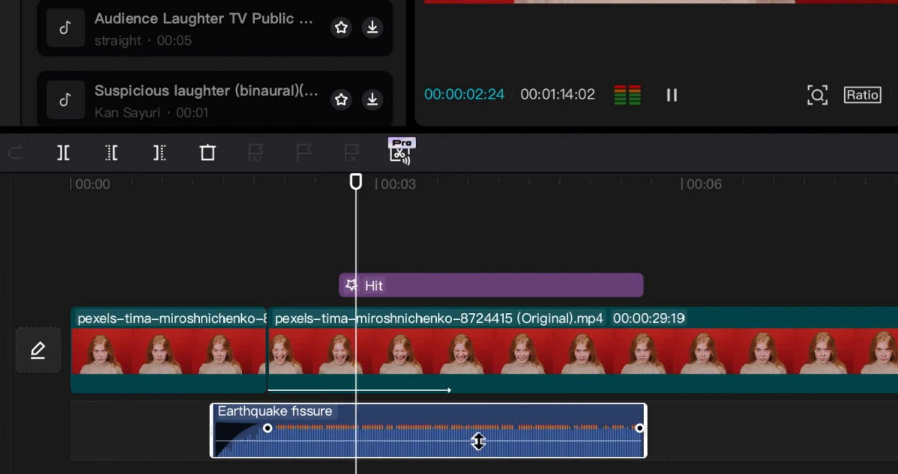
pyautogui.press('space')
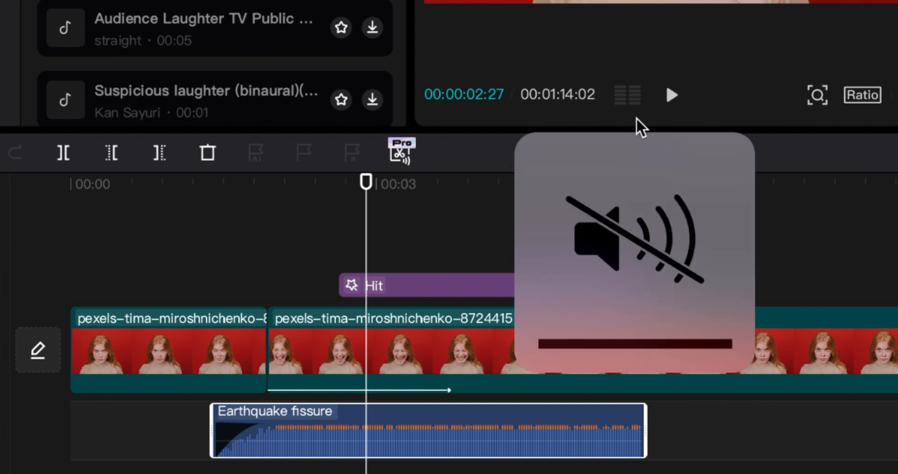
pyautogui.press('space')
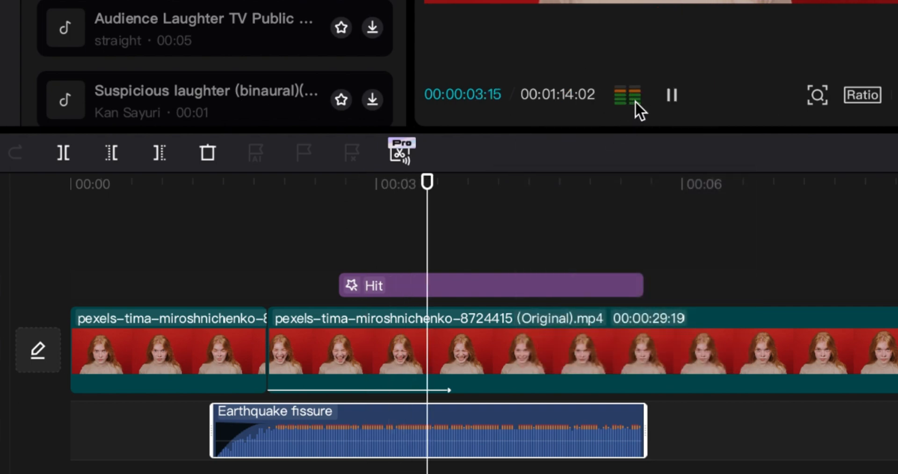
pyautogui.press('space')
pyautogui.moveTo(427, 421)
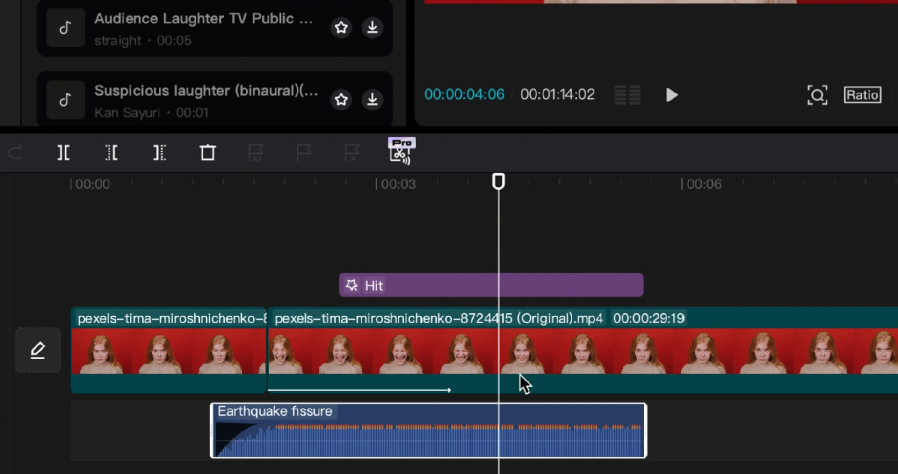
# Step: Move the Hit effect so it starts exactly at the split between the first two clip segments
pyautogui.moveTo(499, 208); pyautogui.dragTo(519, 211)
pyautogui.moveTo(447, 286); pyautogui.dragTo(377, 293)
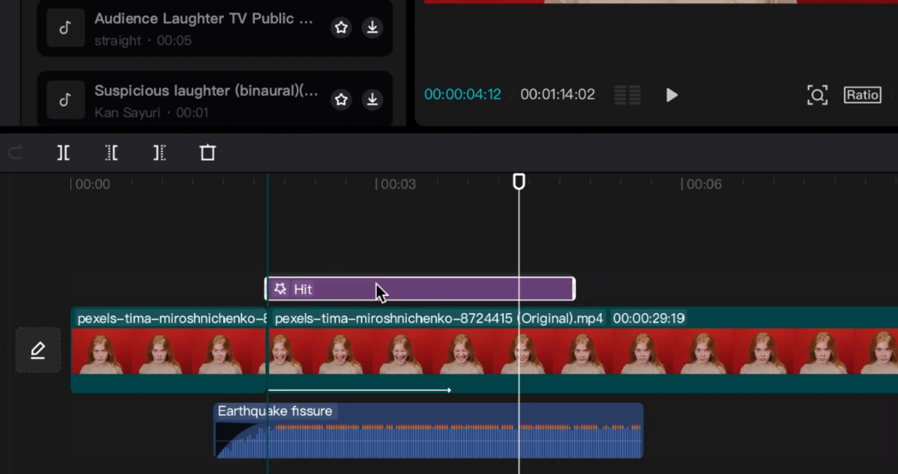
pyautogui.moveTo(304, 194); pyautogui.dragTo(493, 230)
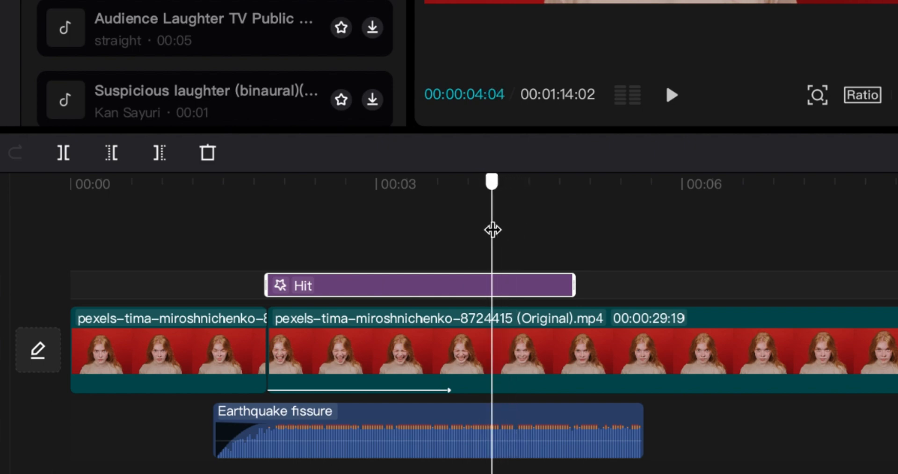
# Step: Trim the Earthquake fissure audio to end at about 4.7 s, give it a 1.3 s fade-out, and play it back
pyautogui.moveTo(639, 414); pyautogui.dragTo(408, 417)
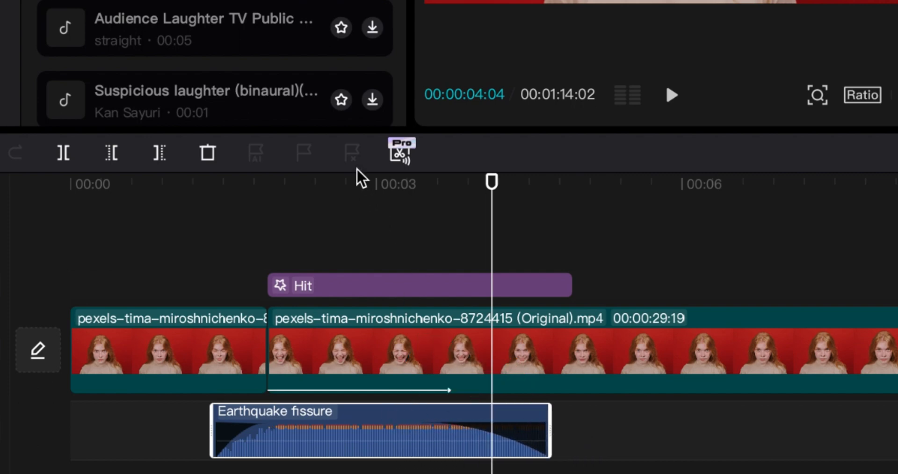
pyautogui.click(366, 199)
pyautogui.press('space')
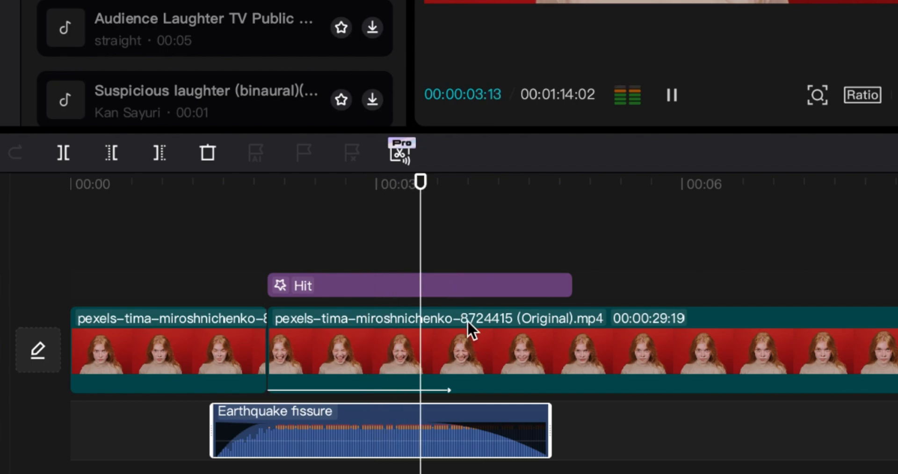
pyautogui.press('space')
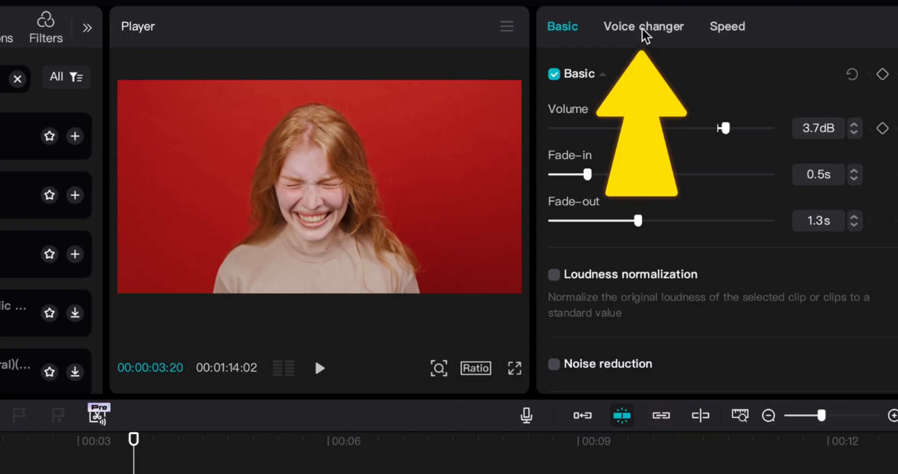
# Step: Apply the High voice filter to the Earthquake fissure audio and listen to the result
pyautogui.click(702, 18)
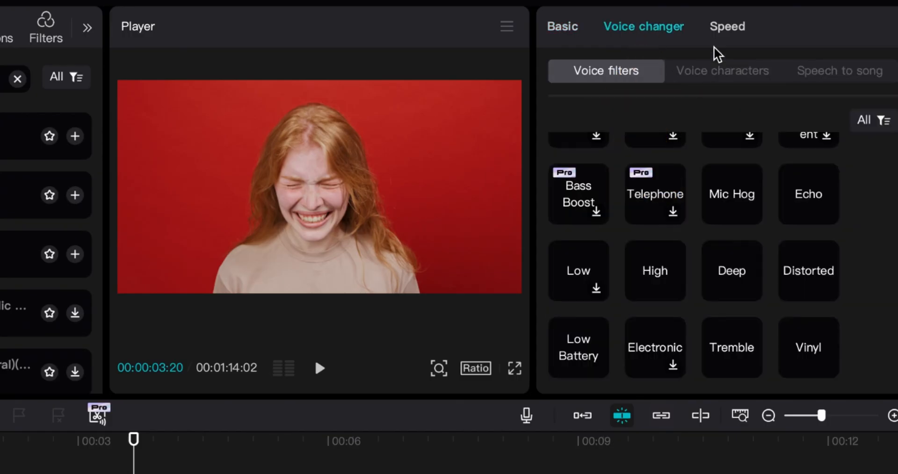
pyautogui.scroll(3, 653, 272)
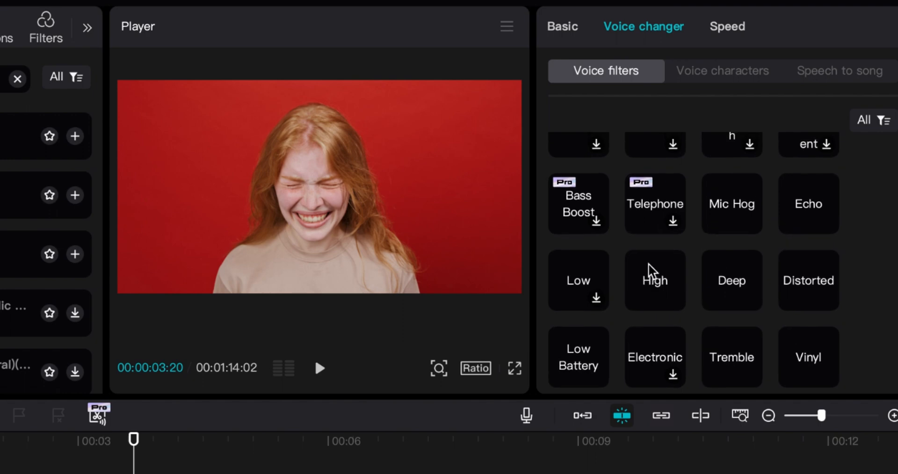
pyautogui.scroll(-1, 640, 190)
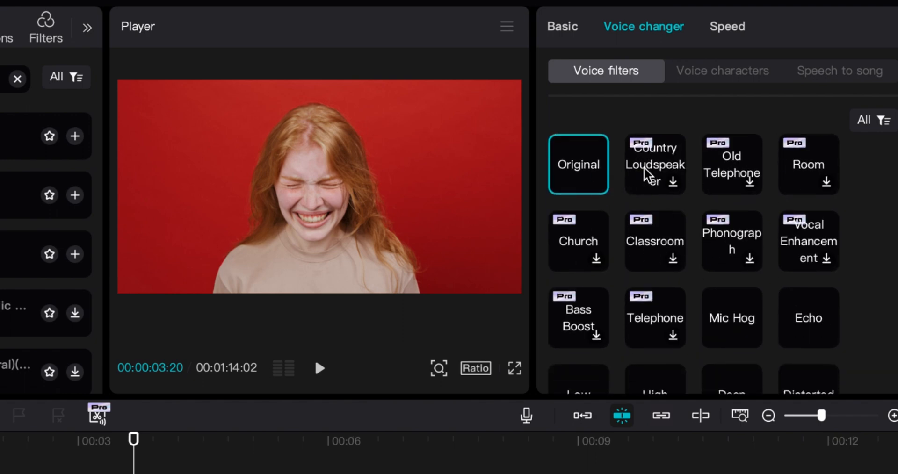
pyautogui.scroll(-4, 636, 253)
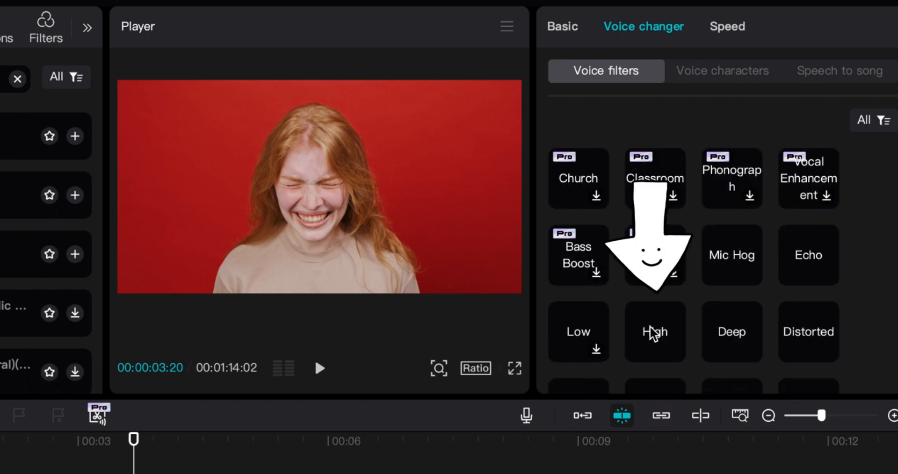
pyautogui.click(649, 327)
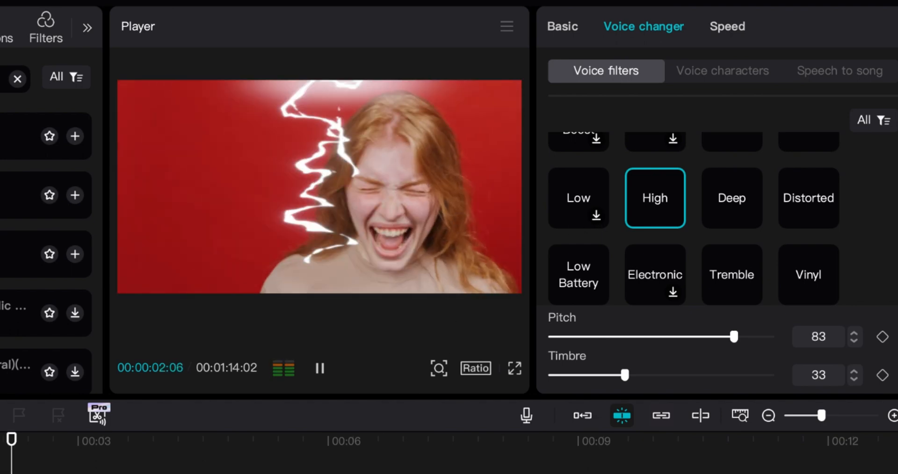
pyautogui.click(316, 363)
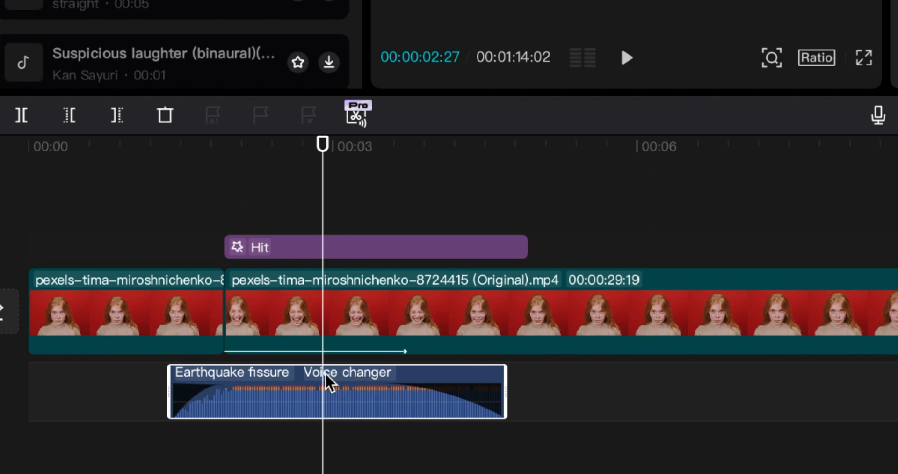
# Step: Paste a copy of the Earthquake fissure audio on a track below, trim it to about 1.8–4.1 s, and play the result
pyautogui.hotkey('ctrl', 'v')
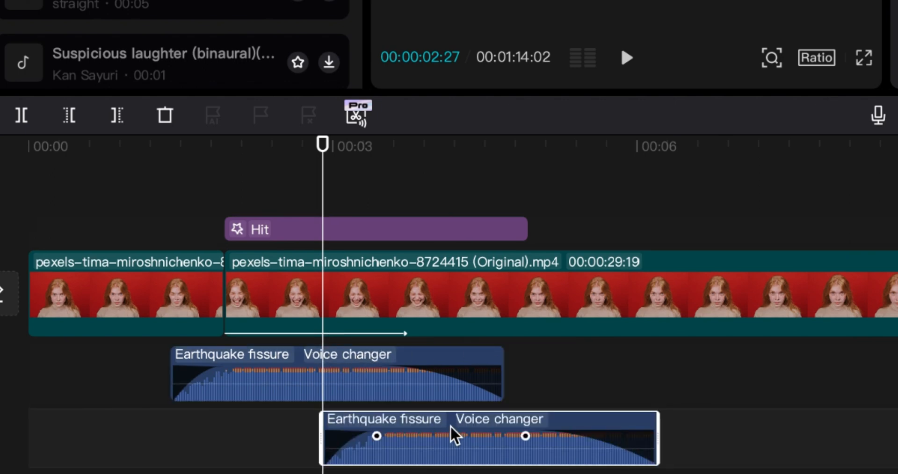
pyautogui.moveTo(452, 435); pyautogui.dragTo(304, 437)
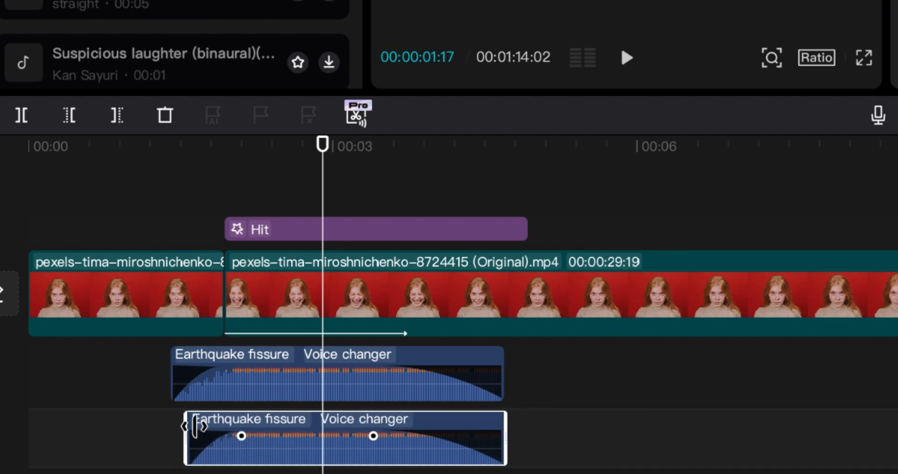
pyautogui.moveTo(194, 425); pyautogui.dragTo(206, 426)
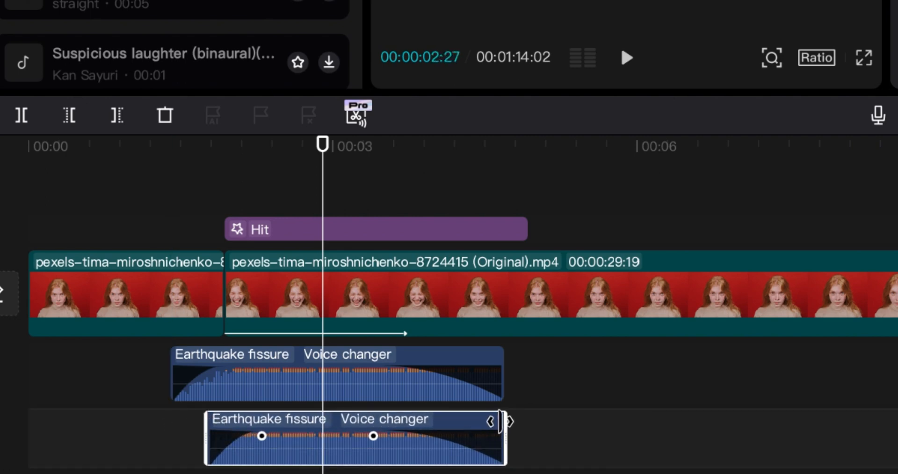
pyautogui.moveTo(500, 422); pyautogui.dragTo(442, 422)
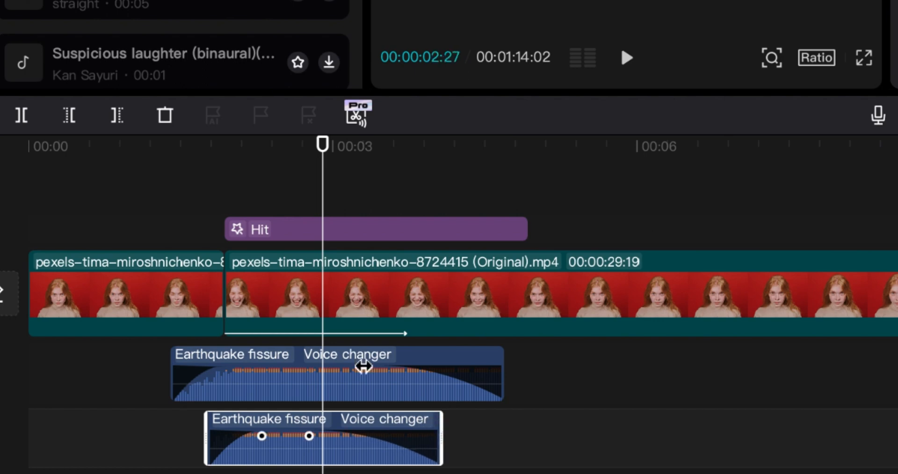
pyautogui.moveTo(255, 146); pyautogui.dragTo(234, 150)
pyautogui.press('space')
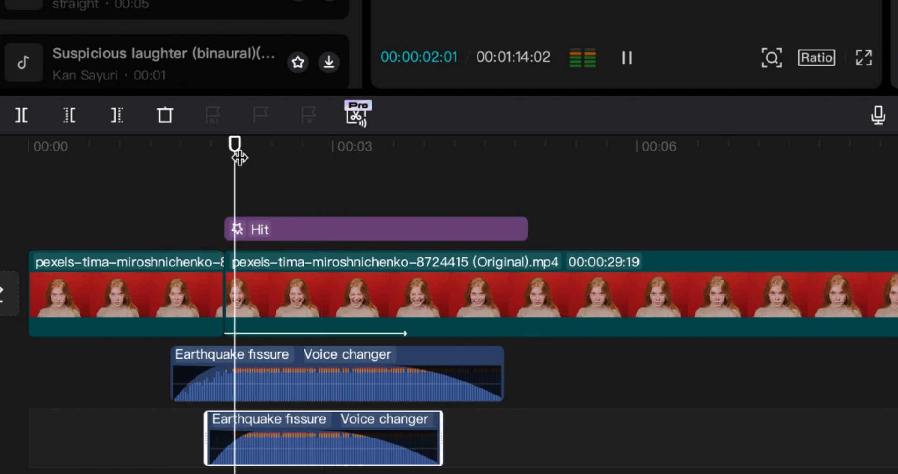
pyautogui.press('space')
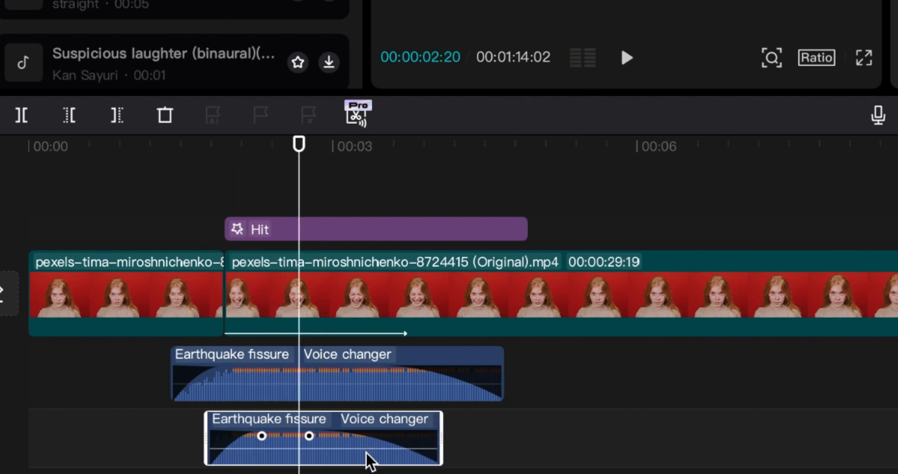
# Step: Lower the copied Earthquake fissure audio's volume to -3.2 dB and listen to the mix
pyautogui.moveTo(324, 451); pyautogui.dragTo(325, 455)
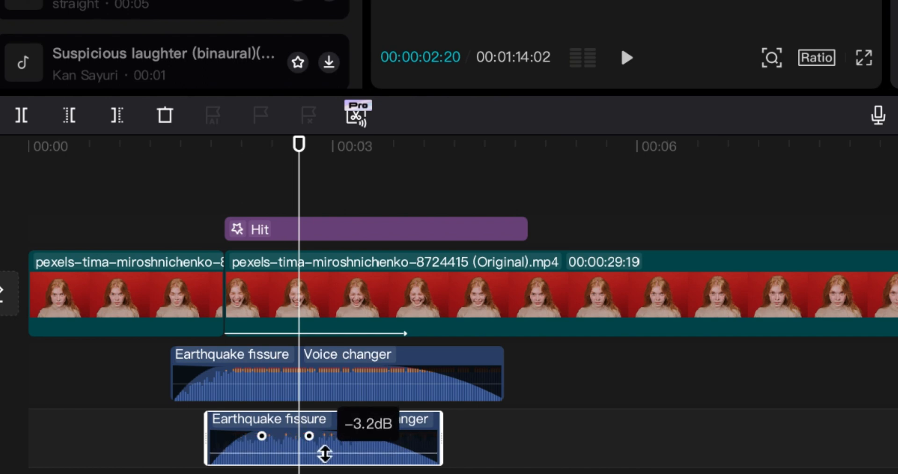
pyautogui.press('space')
pyautogui.press('space')
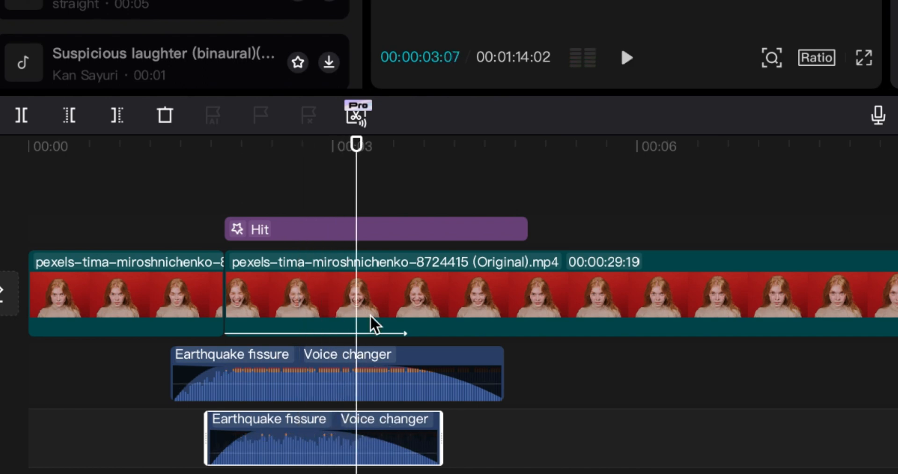
pyautogui.press('space')
pyautogui.press('space')
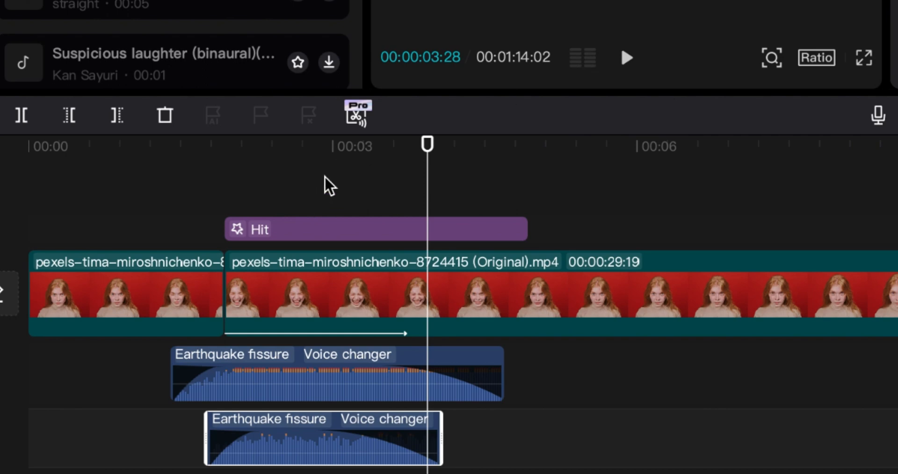
pyautogui.moveTo(327, 150); pyautogui.dragTo(307, 154)
pyautogui.press('space')
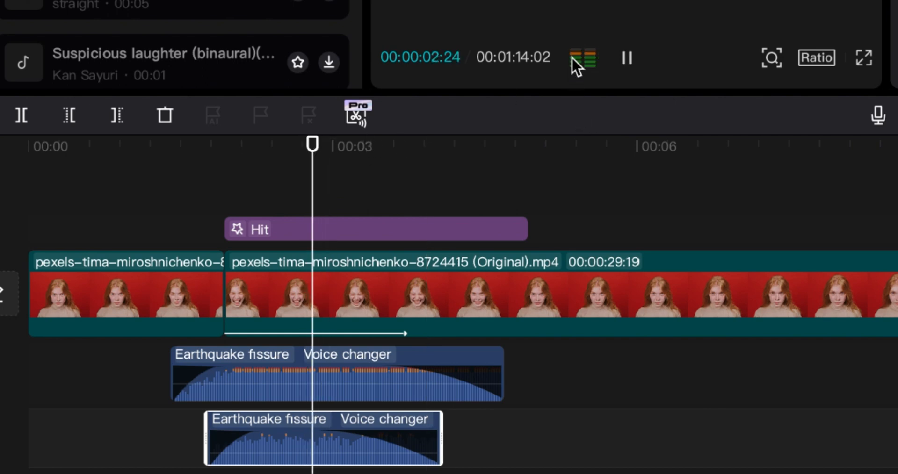
pyautogui.press('space')
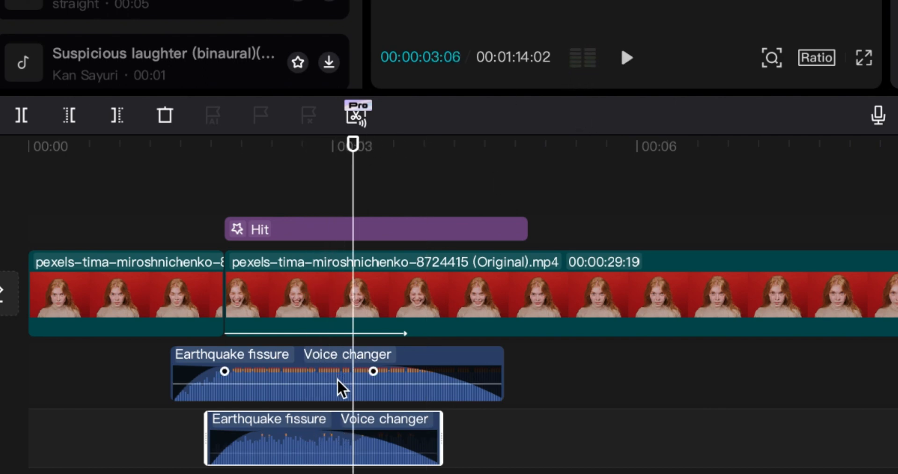
# Step: Lower the original Earthquake fissure audio's volume slightly and play the shake section back
pyautogui.moveTo(337, 381); pyautogui.dragTo(338, 386)
pyautogui.click(302, 155)
pyautogui.press('space')
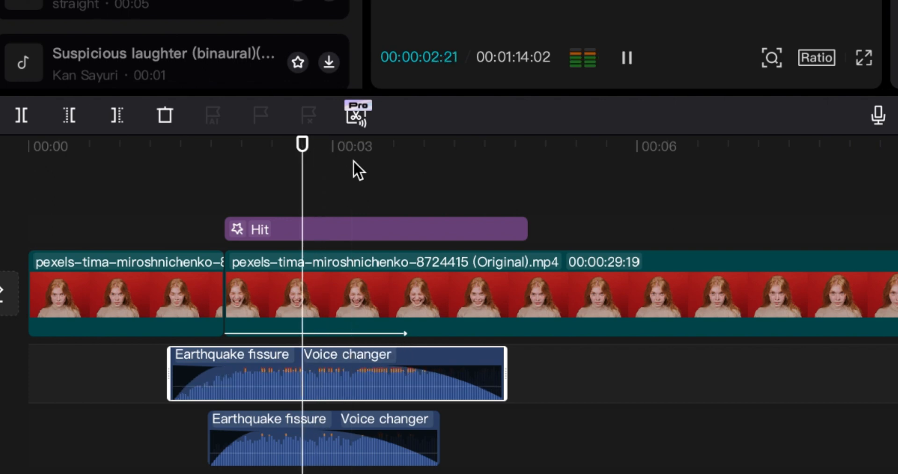
pyautogui.press('space')
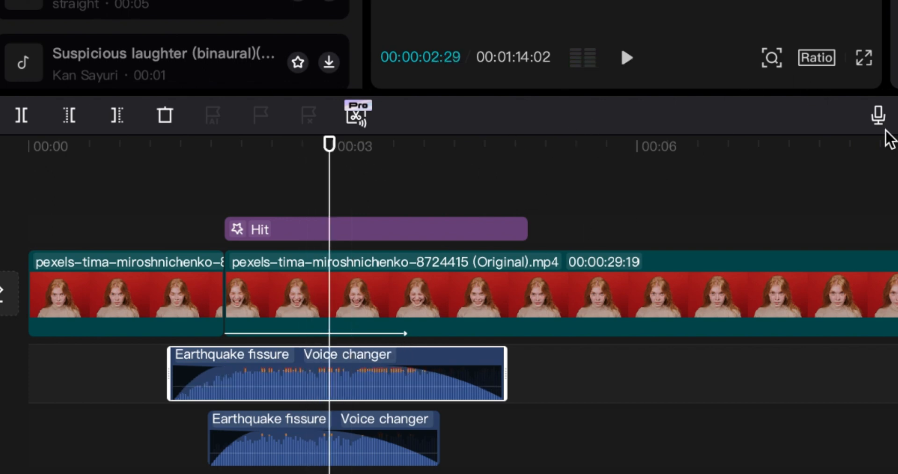
# Step: Select the second segment of the clip copy that starts at 00:44:13 and scale it to 139% at its first frame
pyautogui.moveTo(834, 294); pyautogui.dragTo(820, 295)
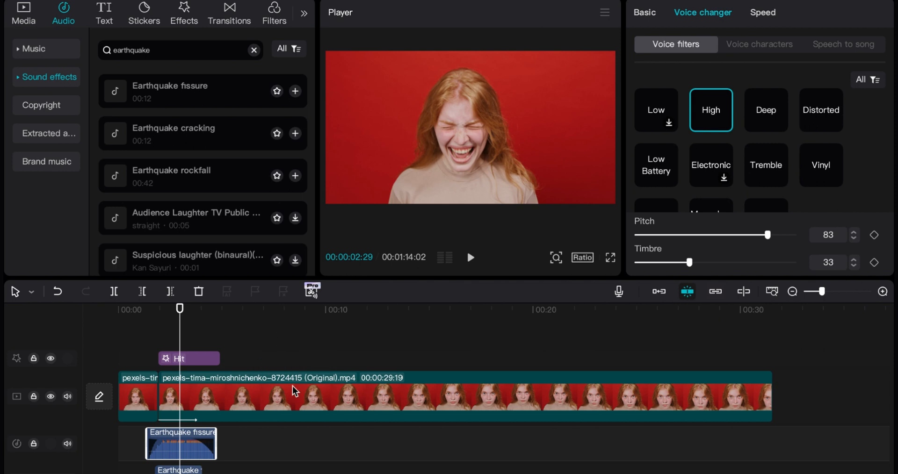
pyautogui.hscroll(1, 251, 379)
pyautogui.hscroll(-1, 246, 378)
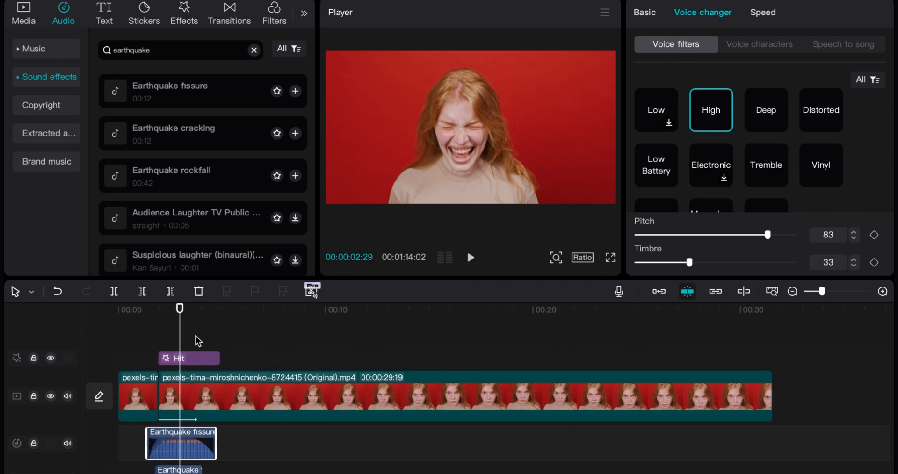
pyautogui.moveTo(183, 336); pyautogui.dragTo(215, 341)
pyautogui.hscroll(18, 363, 361)
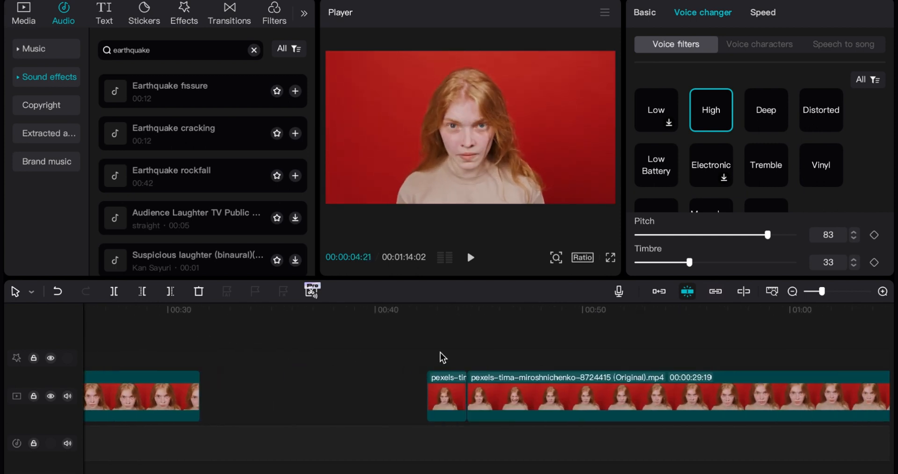
pyautogui.moveTo(450, 311); pyautogui.dragTo(475, 334)
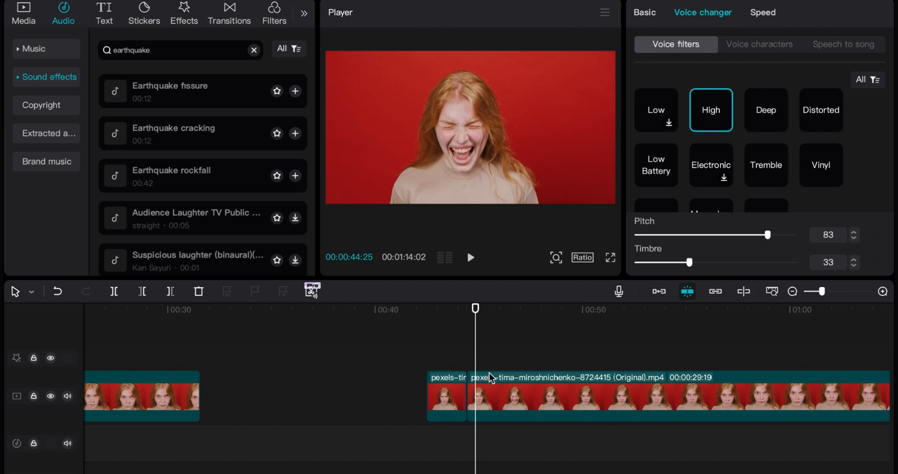
pyautogui.click(476, 397)
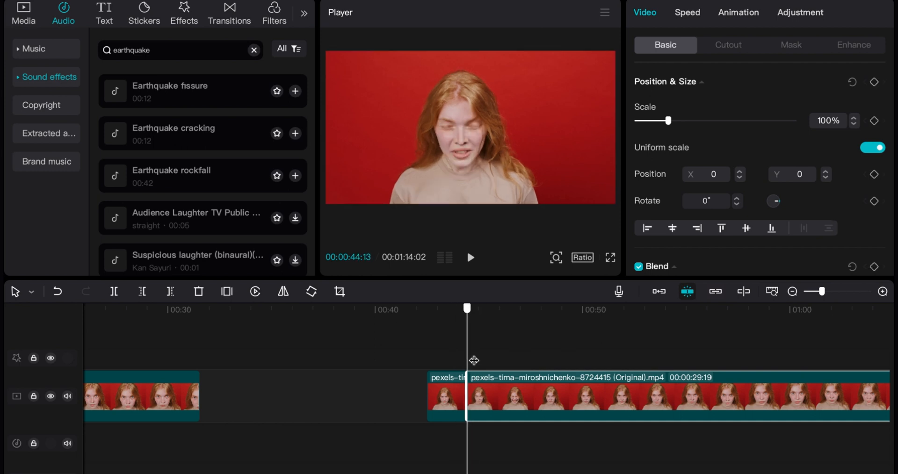
pyautogui.moveTo(474, 361)
pyautogui.mouseDown()
pyautogui.moveTo(485, 360)
pyautogui.moveTo(472, 361)
pyautogui.mouseUp()
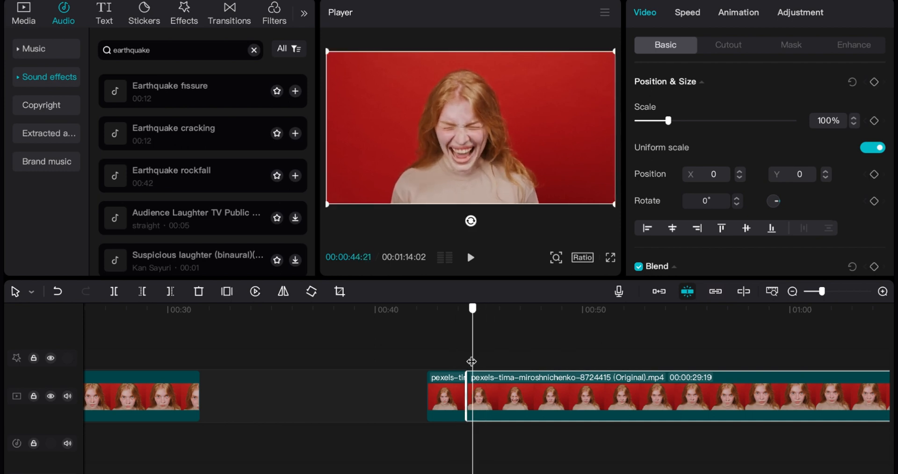
pyautogui.moveTo(821, 292); pyautogui.dragTo(830, 292)
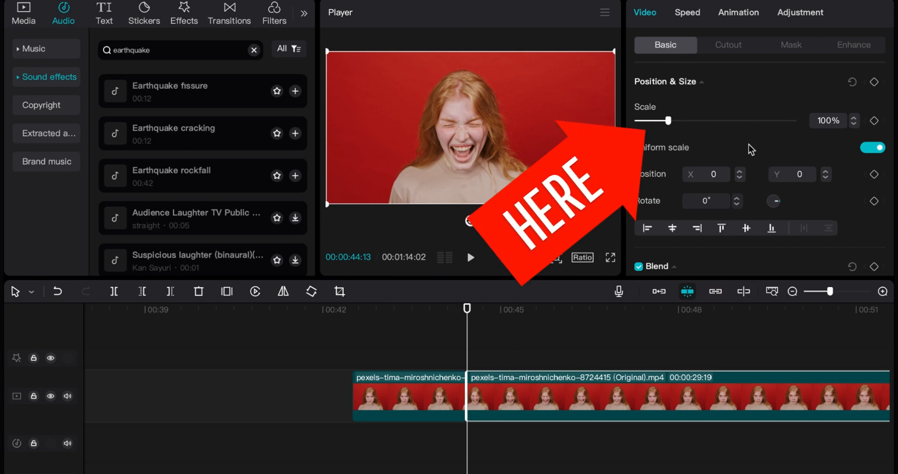
pyautogui.moveTo(673, 120); pyautogui.dragTo(682, 122)
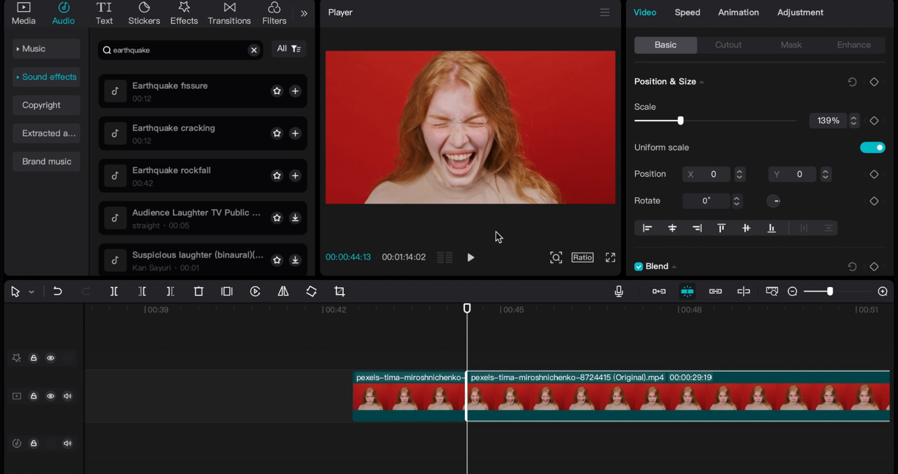
# Step: Add a position keyframe at the segment's start with X 0, Y 0, and another at 00:44:20 with X 556, Y -117
pyautogui.moveTo(466, 327)
pyautogui.mouseDown()
pyautogui.moveTo(492, 328)
pyautogui.moveTo(470, 334)
pyautogui.mouseUp()
pyautogui.click(874, 175)
pyautogui.moveTo(470, 353); pyautogui.dragTo(480, 349)
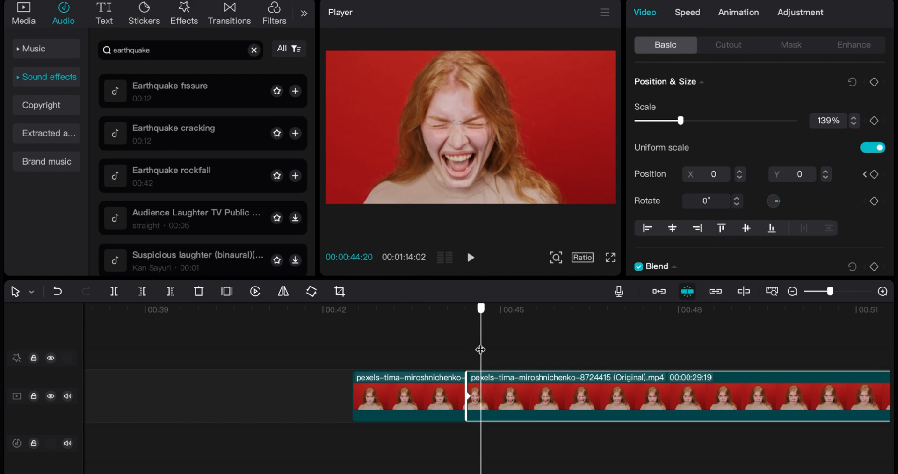
pyautogui.click(875, 175)
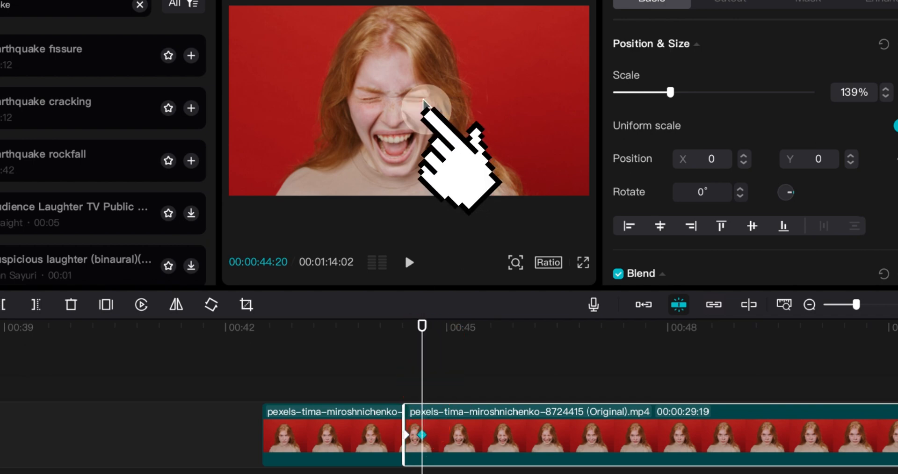
pyautogui.moveTo(423, 100); pyautogui.dragTo(475, 112)
# Step: Add a position keyframe at 00:44:27 and move the picture to X -439, Y 140
pyautogui.click(444, 370)
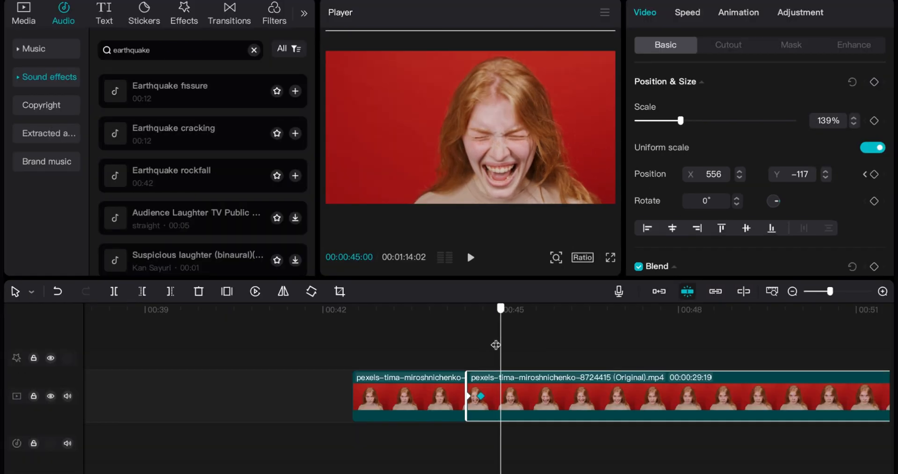
pyautogui.moveTo(495, 345); pyautogui.dragTo(495, 346)
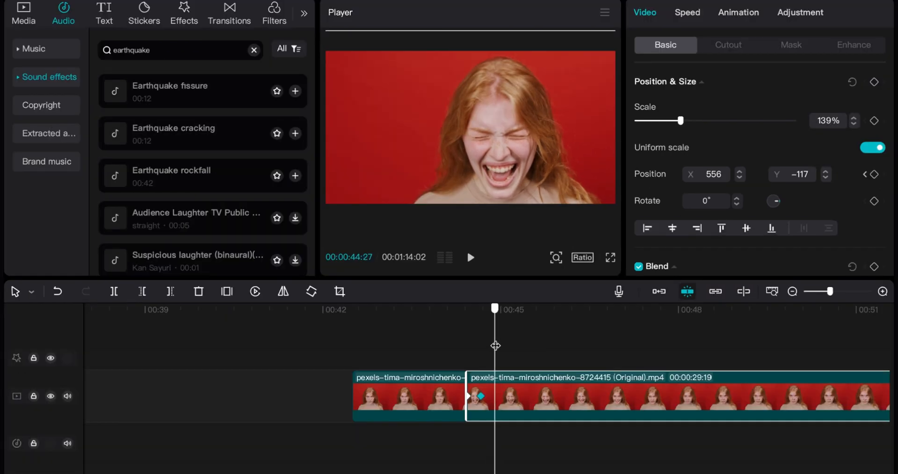
pyautogui.click(874, 175)
pyautogui.moveTo(534, 145); pyautogui.dragTo(458, 125)
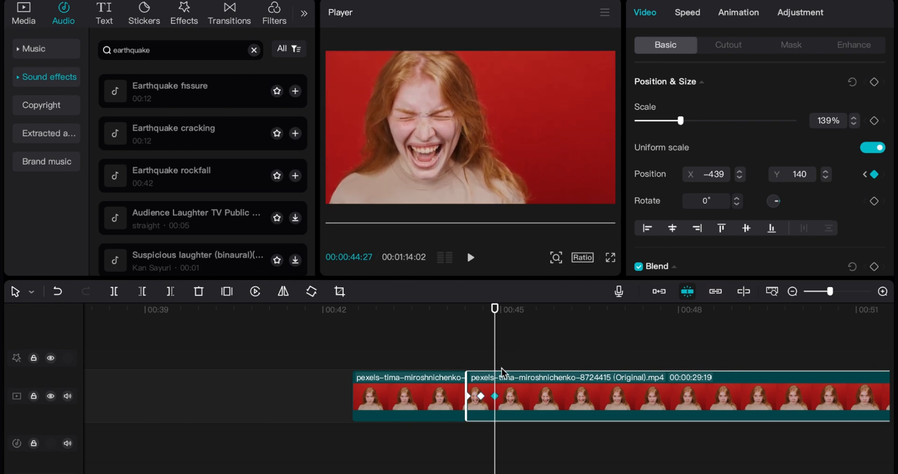
# Step: Add a position keyframe at 00:45:04 and move the picture to X 749, Y 342
pyautogui.moveTo(494, 369); pyautogui.dragTo(508, 370)
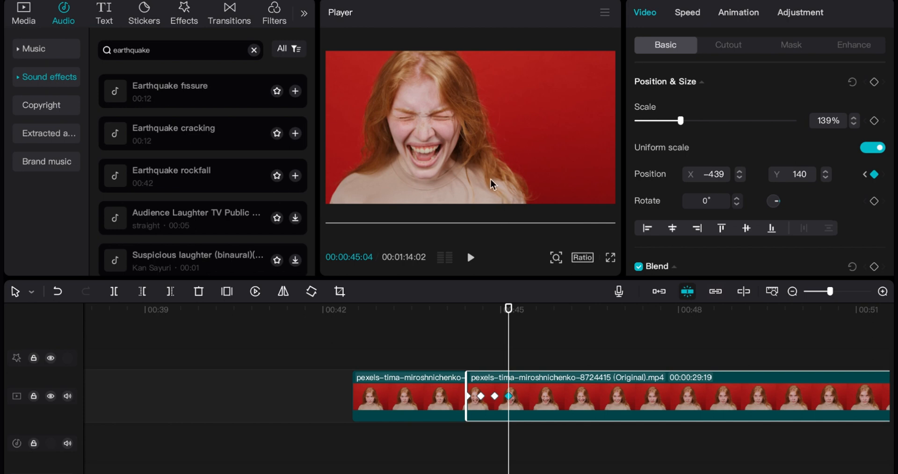
pyautogui.moveTo(482, 169); pyautogui.dragTo(565, 150)
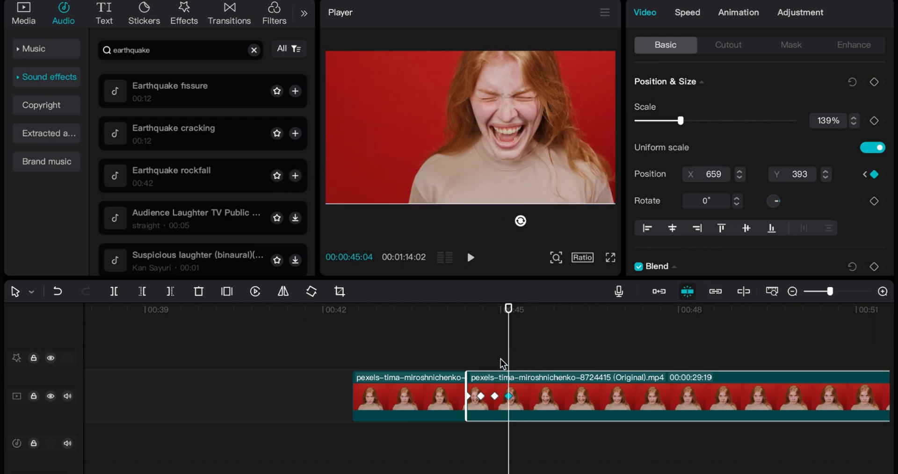
pyautogui.moveTo(515, 173)
pyautogui.mouseDown()
pyautogui.moveTo(526, 163)
pyautogui.moveTo(520, 177)
pyautogui.mouseUp()
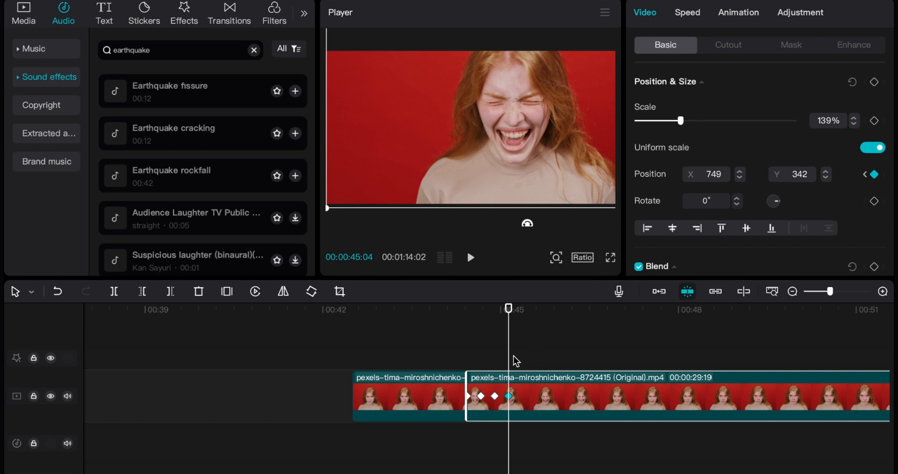
# Step: Add a position keyframe at 00:45:10 and move the picture to X -274, Y 0
pyautogui.moveTo(512, 361); pyautogui.dragTo(520, 361)
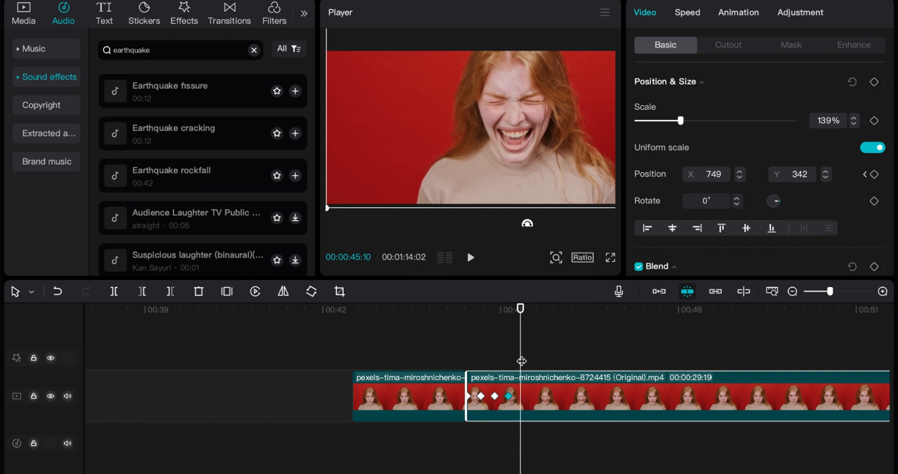
pyautogui.click(874, 176)
pyautogui.moveTo(557, 141); pyautogui.dragTo(500, 155)
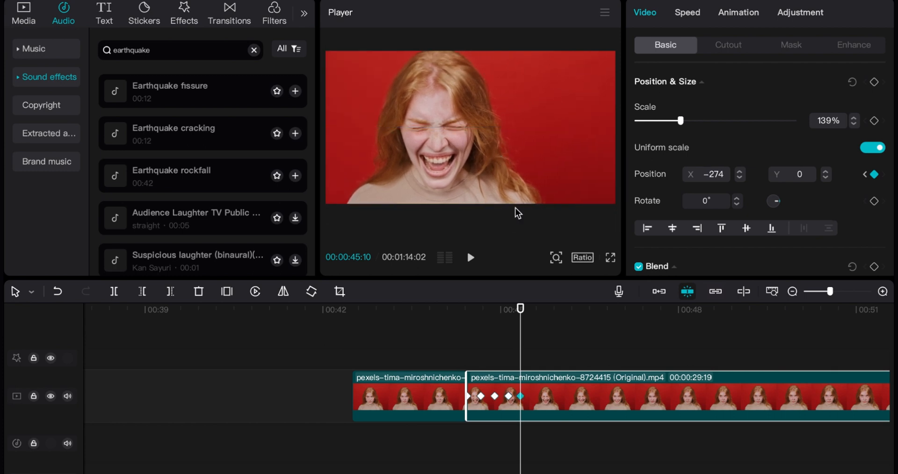
# Step: Add a position keyframe at 00:45:16 and move the picture to X -344, Y 393
pyautogui.moveTo(520, 368); pyautogui.dragTo(532, 367)
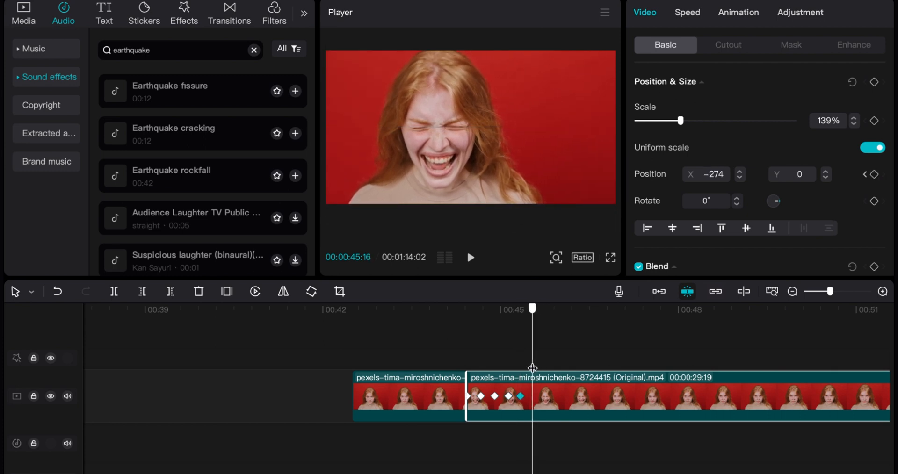
pyautogui.click(875, 177)
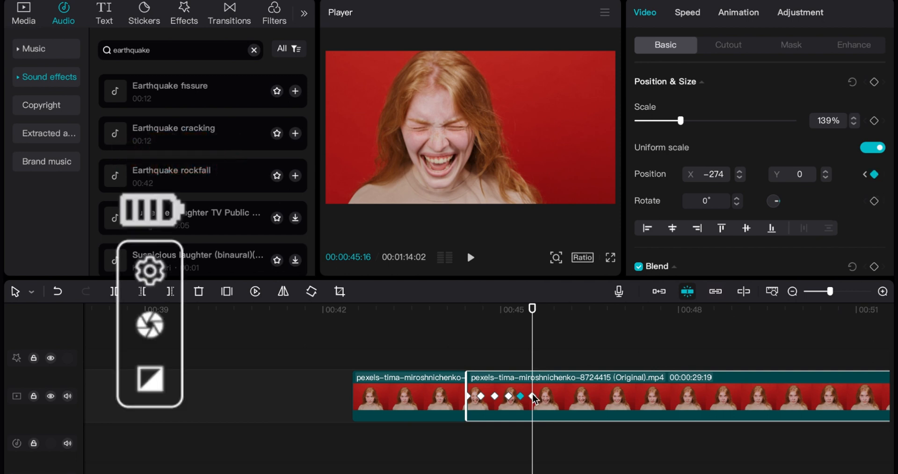
pyautogui.moveTo(504, 158); pyautogui.dragTo(498, 128)
# Step: Add position keyframes at 00:45:25 and 00:46:02, shifting the picture to a different offset at each one
pyautogui.moveTo(532, 365); pyautogui.dragTo(550, 365)
pyautogui.click(874, 175)
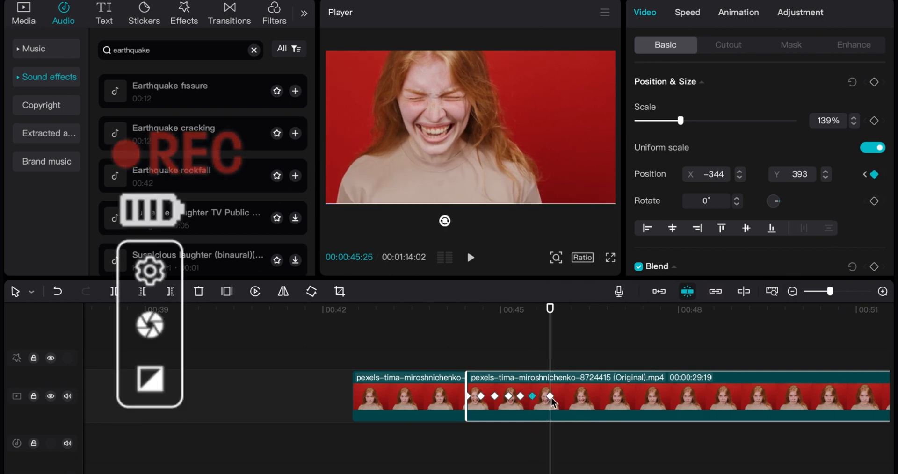
pyautogui.moveTo(521, 169); pyautogui.dragTo(582, 194)
pyautogui.moveTo(549, 378); pyautogui.dragTo(564, 378)
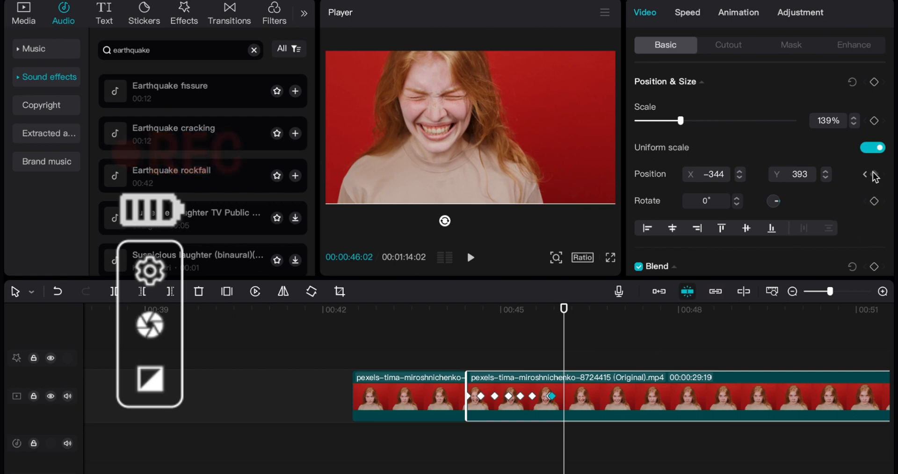
pyautogui.moveTo(546, 185); pyautogui.dragTo(597, 214)
# Step: Add a position keyframe at 00:46:09 with X 333, Y 0, and a closing one at 00:46:16 with X 0, Y 0
pyautogui.moveTo(564, 369)
pyautogui.mouseDown()
pyautogui.moveTo(550, 370)
pyautogui.moveTo(576, 369)
pyautogui.mouseUp()
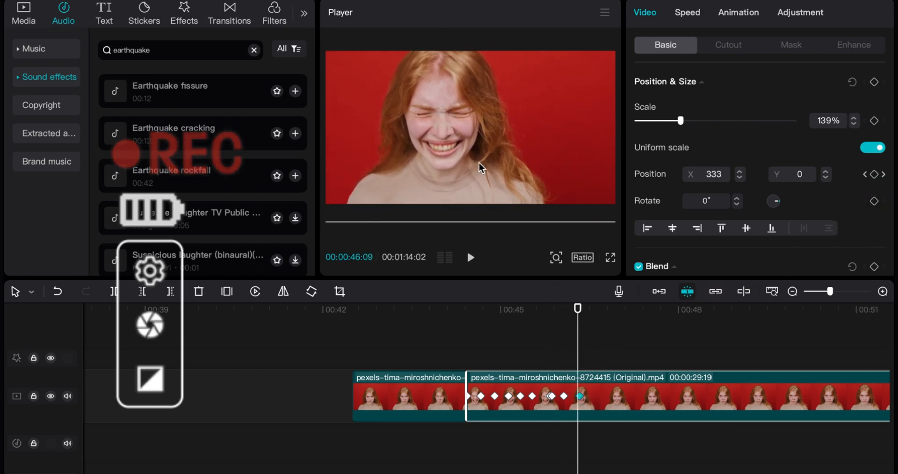
pyautogui.click(591, 386)
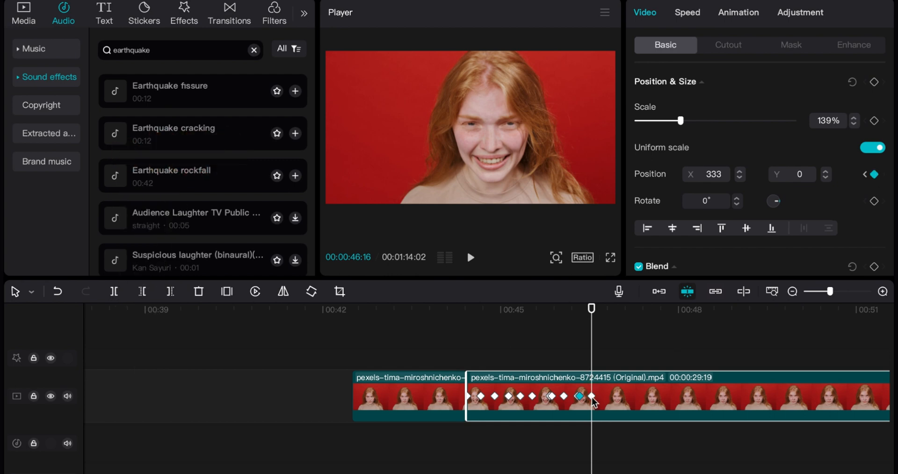
pyautogui.click(874, 175)
pyautogui.moveTo(549, 145); pyautogui.dragTo(523, 145)
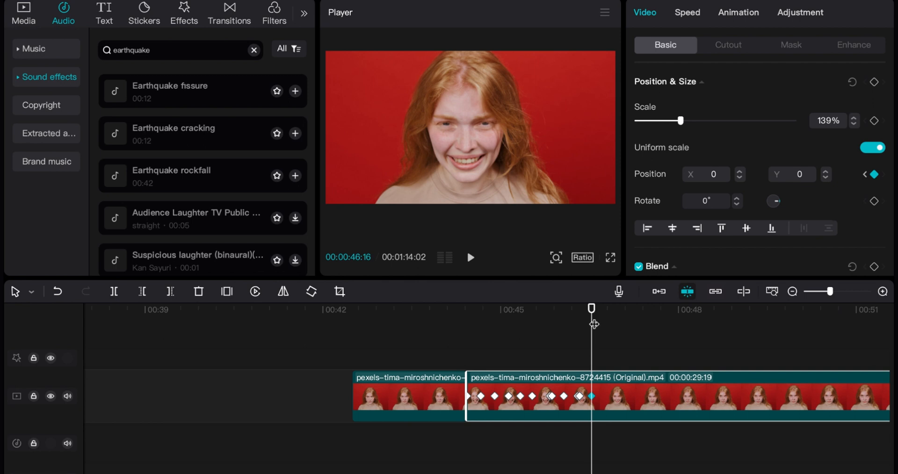
# Step: Play the video from just before the second segment to review the keyframed shake
pyautogui.click(407, 347)
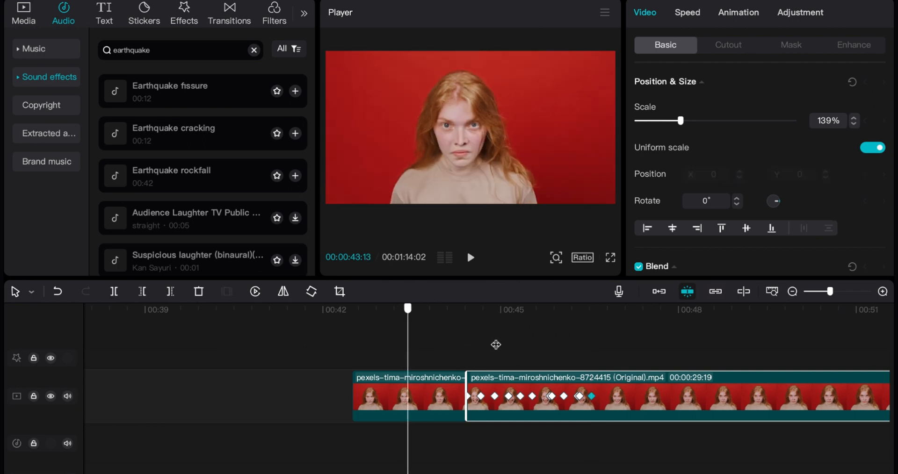
pyautogui.click(533, 345)
pyautogui.click(567, 346)
pyautogui.click(380, 358)
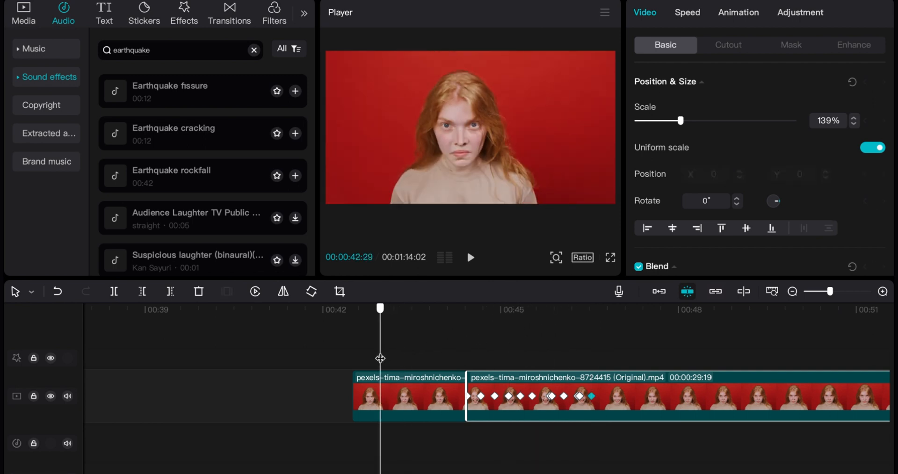
pyautogui.moveTo(380, 358); pyautogui.dragTo(438, 360)
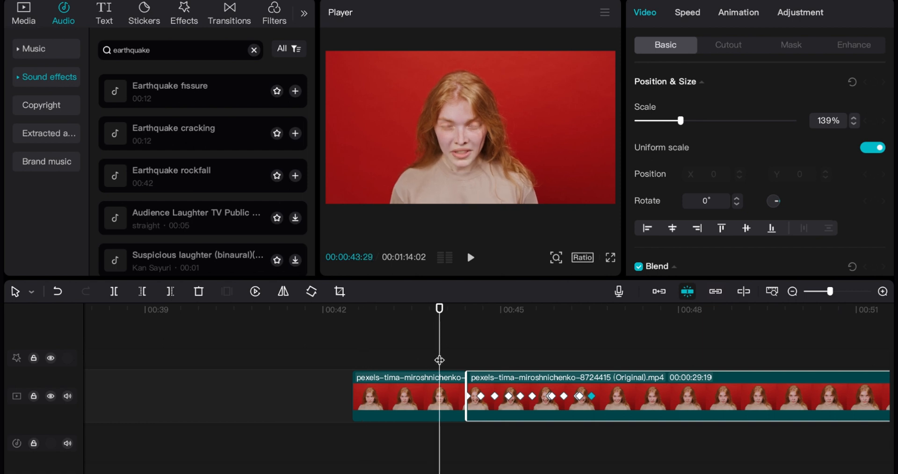
pyautogui.press('space')
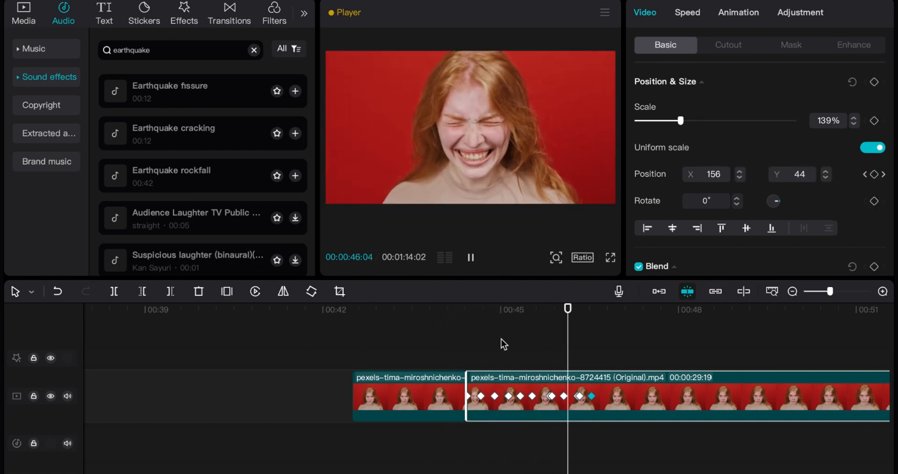
pyautogui.press('space')
# Step: Apply the Shake 3 entrance animation to the second segment and set its duration to 1.8 s
pyautogui.moveTo(538, 308); pyautogui.dragTo(468, 343)
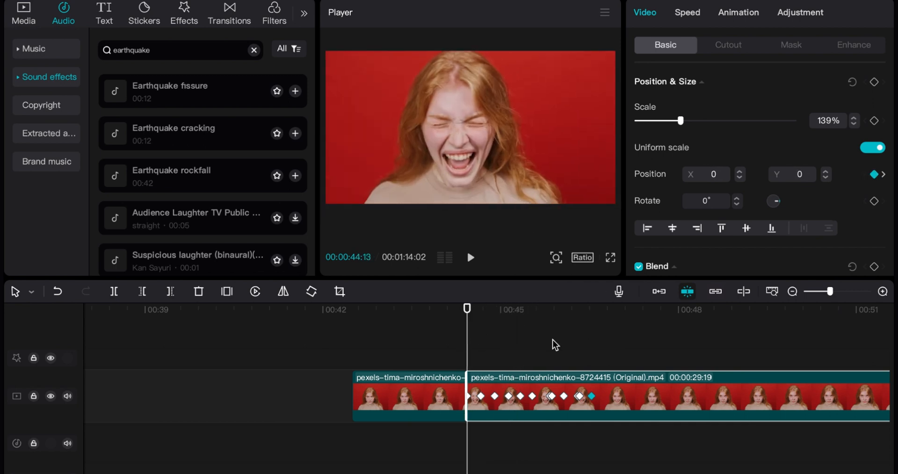
pyautogui.click(737, 14)
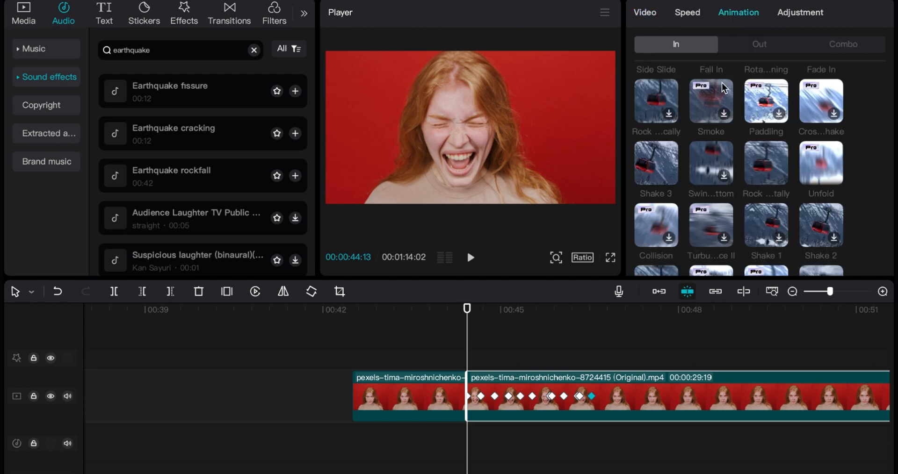
pyautogui.click(659, 167)
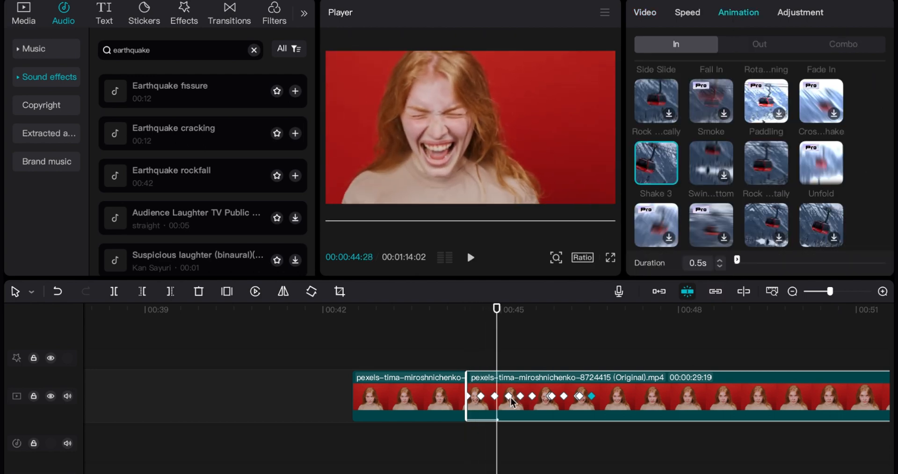
pyautogui.moveTo(739, 264)
pyautogui.mouseDown()
pyautogui.moveTo(750, 261)
pyautogui.moveTo(742, 261)
pyautogui.mouseUp()
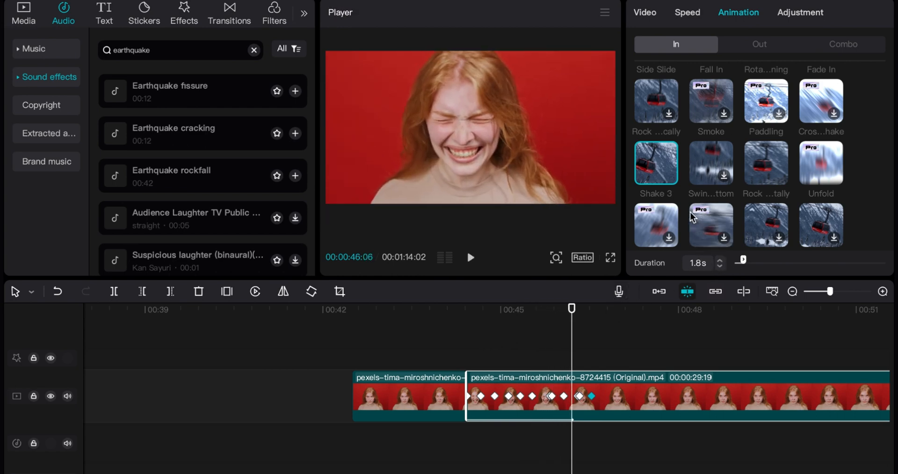
pyautogui.moveTo(569, 348); pyautogui.dragTo(543, 357)
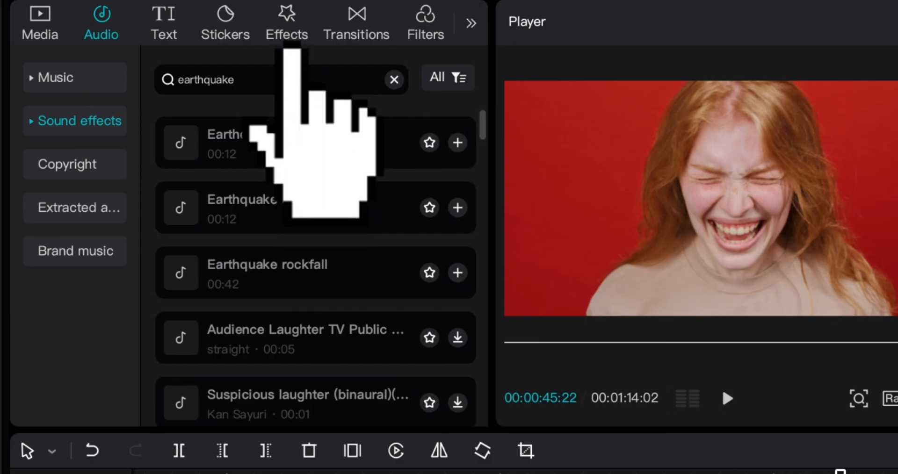
# Step: Browse the body effects and add Light Trails above the video, starting at the second segment's first frame
pyautogui.click(294, 26)
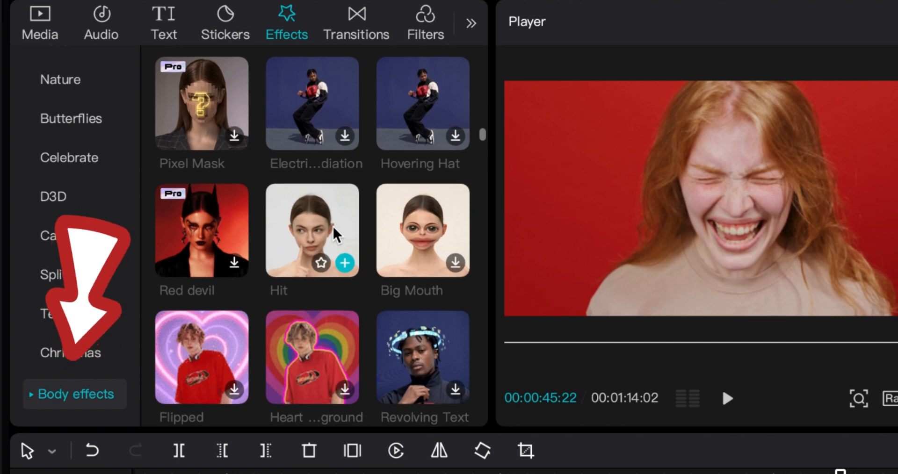
pyautogui.scroll(-1, 339, 234)
pyautogui.scroll(-5, 339, 234)
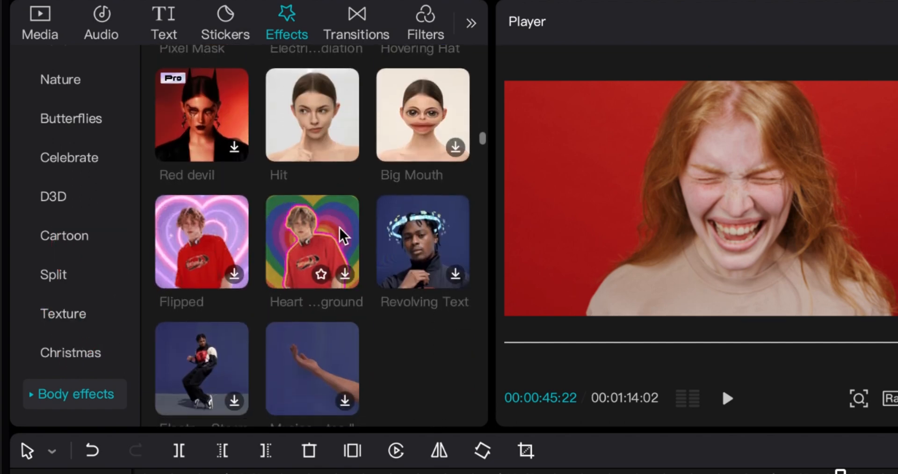
pyautogui.scroll(-2, 343, 235)
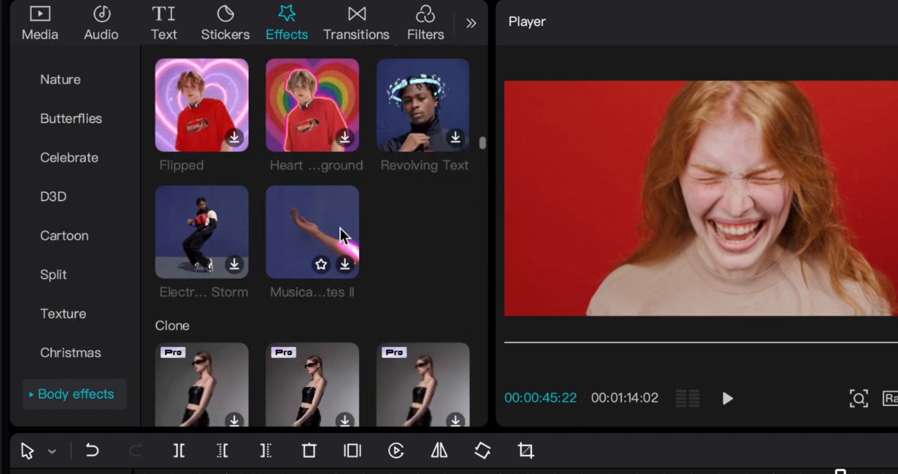
pyautogui.scroll(-2, 344, 235)
pyautogui.scroll(4, 342, 234)
pyautogui.scroll(1, 344, 235)
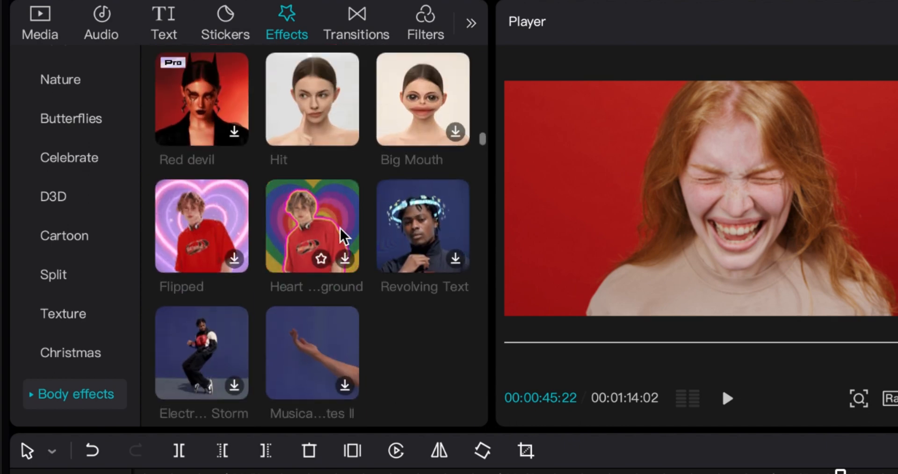
pyautogui.scroll(8, 344, 234)
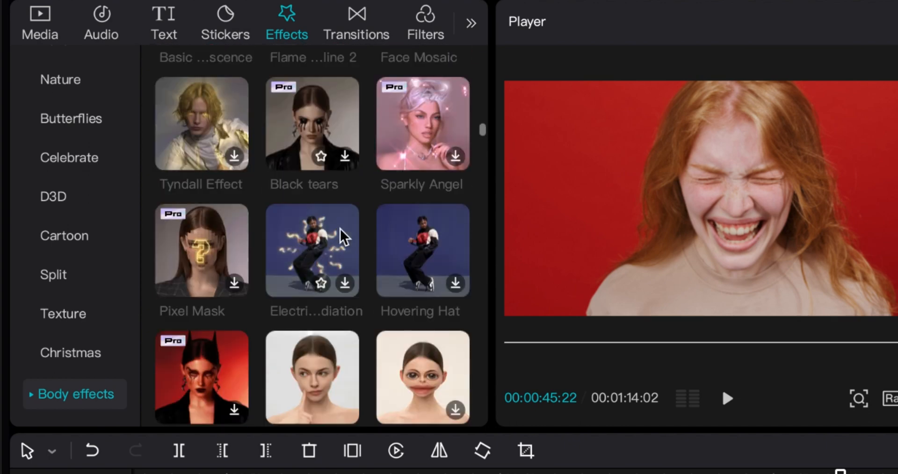
pyautogui.scroll(4, 344, 234)
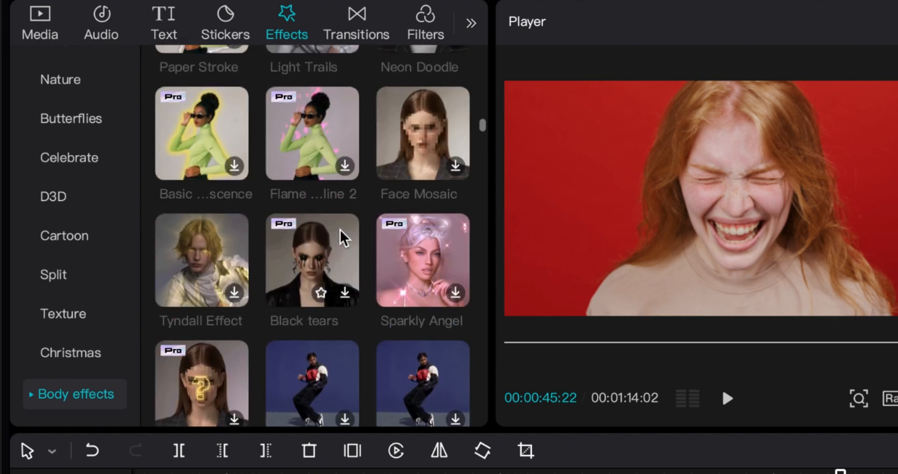
pyautogui.scroll(1, 343, 239)
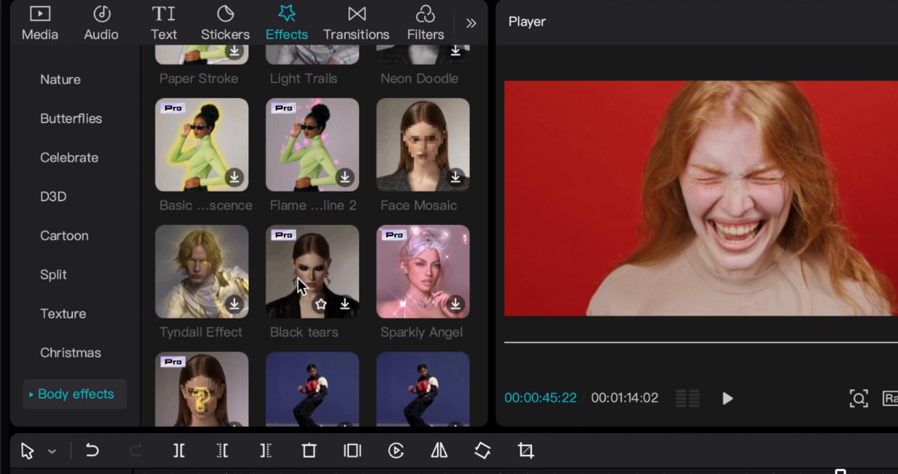
pyautogui.scroll(4, 325, 280)
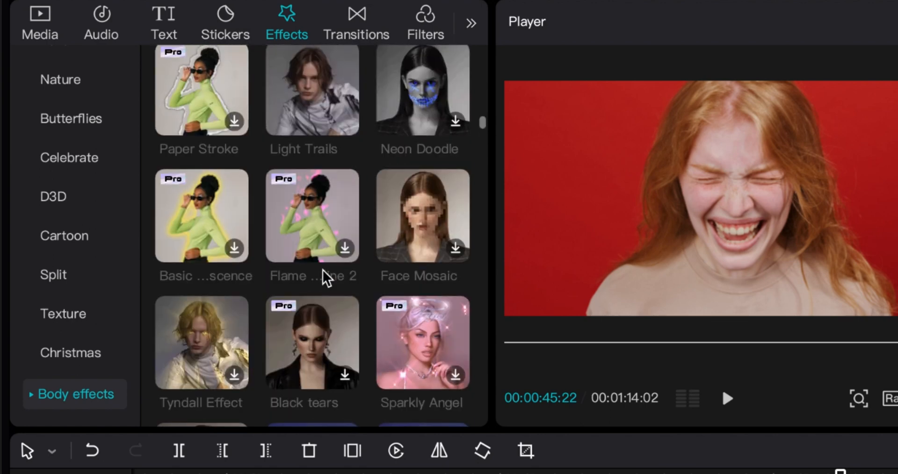
pyautogui.scroll(2, 325, 192)
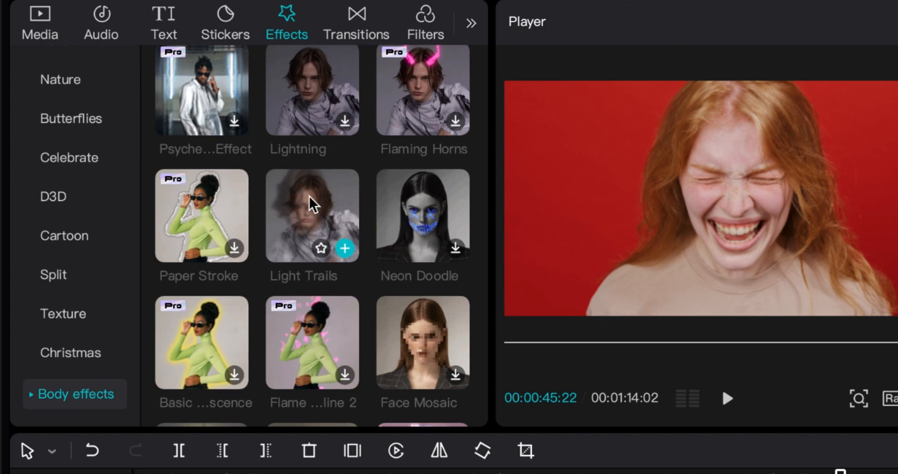
pyautogui.moveTo(298, 217); pyautogui.dragTo(757, 467)
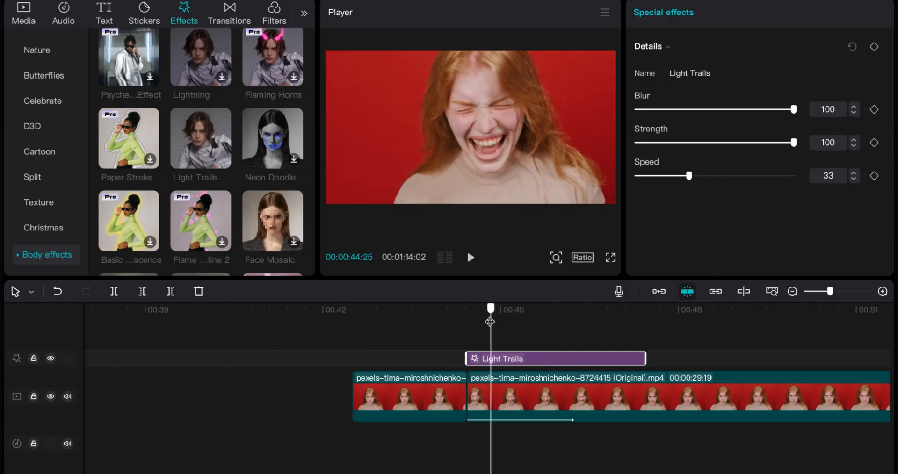
# Step: Play back the shake with Light Trails and shorten the effect so it ends at about 00:47:00
pyautogui.moveTo(490, 321); pyautogui.dragTo(460, 339)
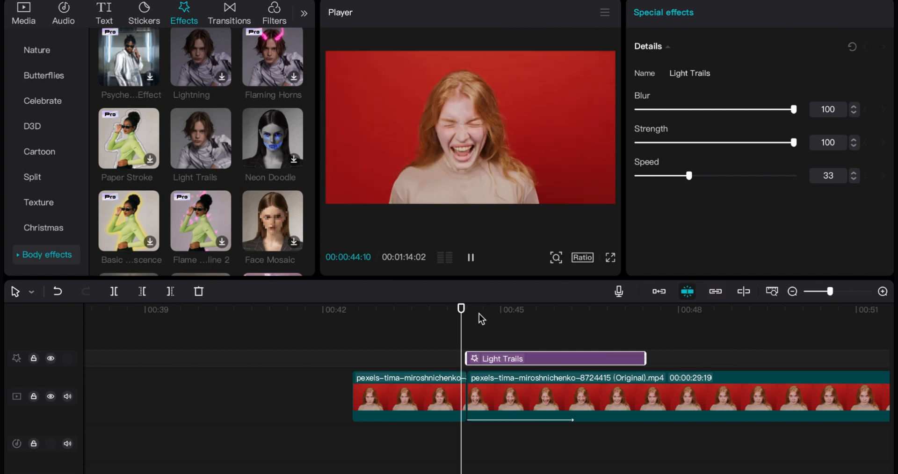
pyautogui.press('space')
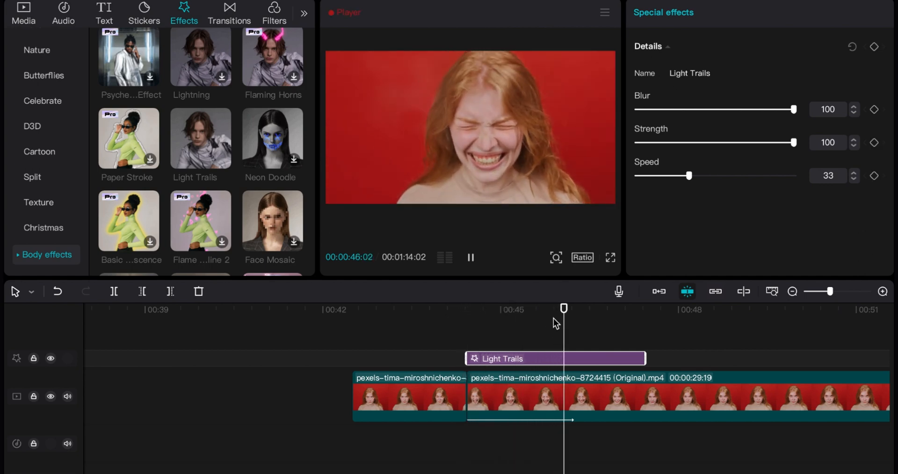
pyautogui.press('space')
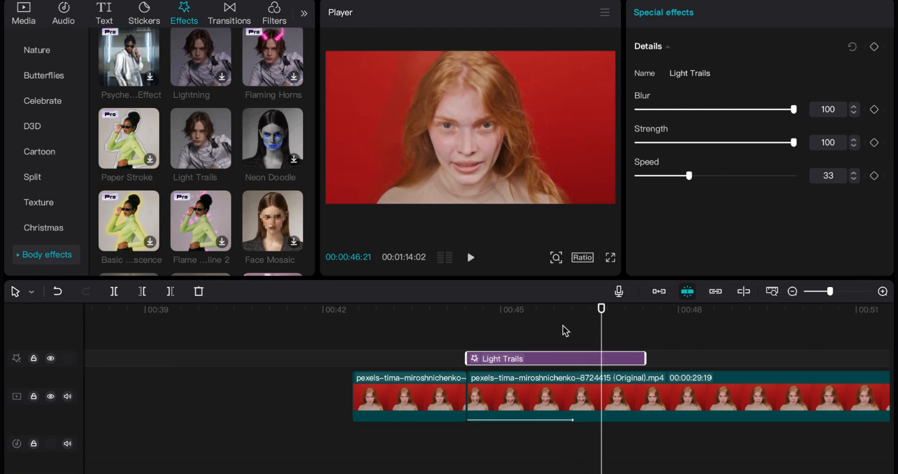
pyautogui.press('space')
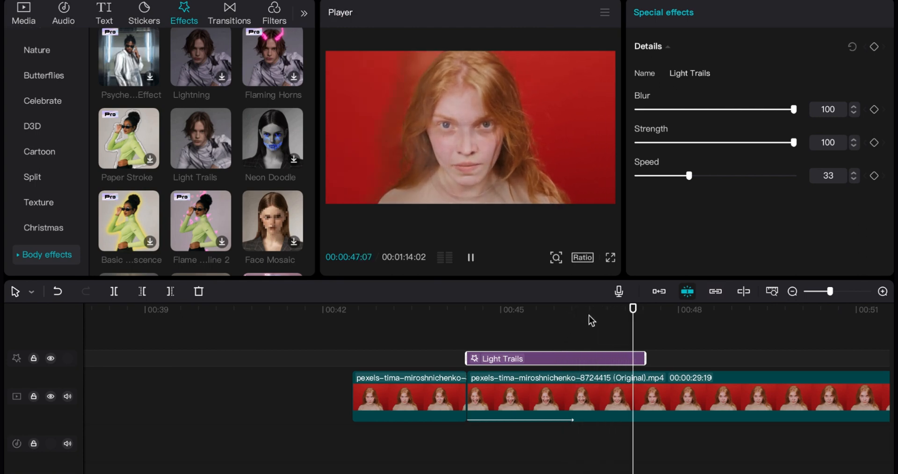
pyautogui.press('space')
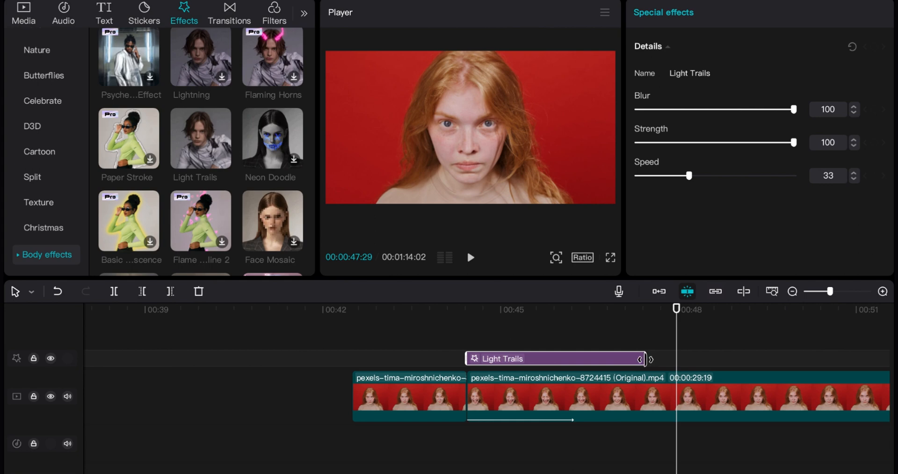
pyautogui.moveTo(535, 312); pyautogui.dragTo(501, 314)
# Step: Move the second segment's position keyframes earlier and closer together, placing the eighth one at about 00:45:18
pyautogui.click(548, 393)
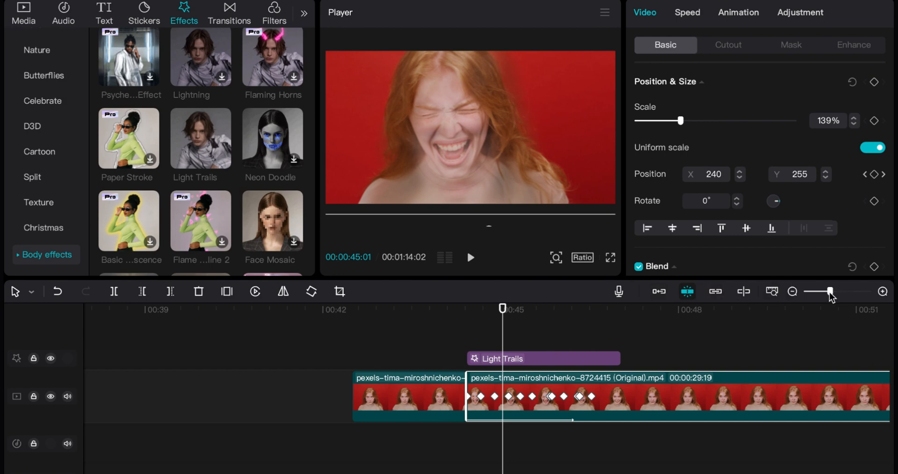
pyautogui.moveTo(830, 293)
pyautogui.mouseDown()
pyautogui.moveTo(848, 294)
pyautogui.moveTo(835, 299)
pyautogui.mouseUp()
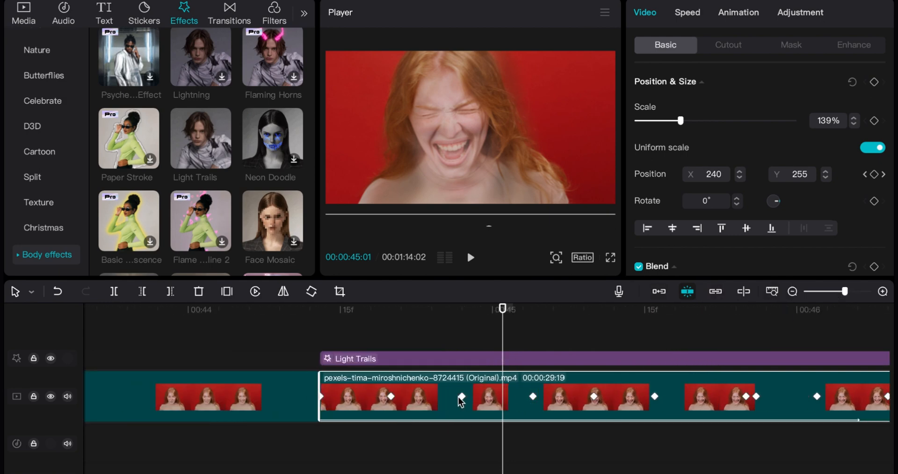
pyautogui.moveTo(458, 397)
pyautogui.mouseDown()
pyautogui.moveTo(438, 402)
pyautogui.moveTo(529, 400)
pyautogui.moveTo(474, 401)
pyautogui.mouseUp()
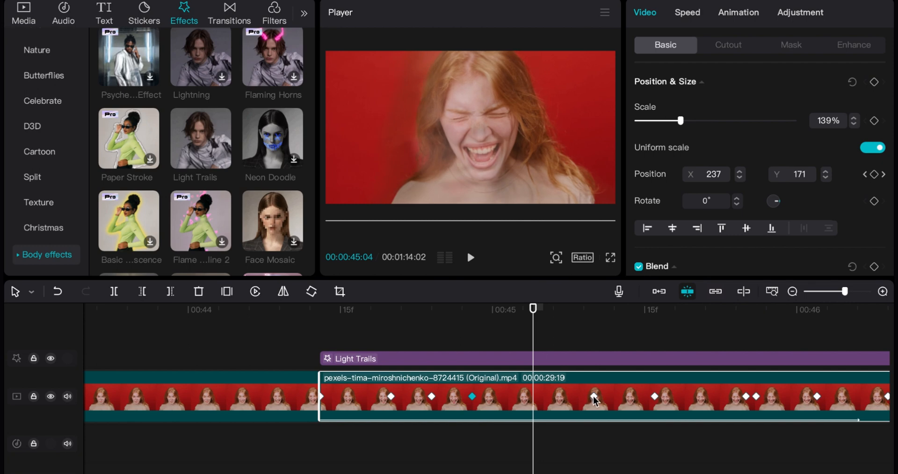
pyautogui.moveTo(593, 397); pyautogui.dragTo(523, 399)
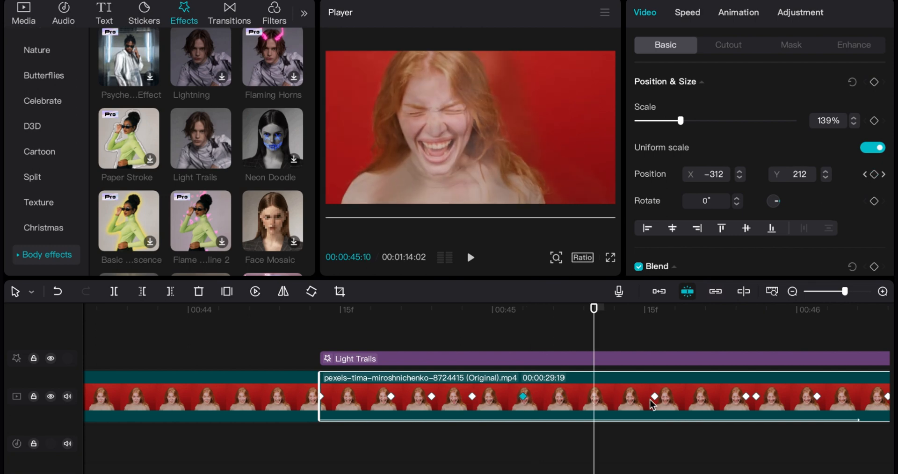
pyautogui.moveTo(652, 398); pyautogui.dragTo(571, 403)
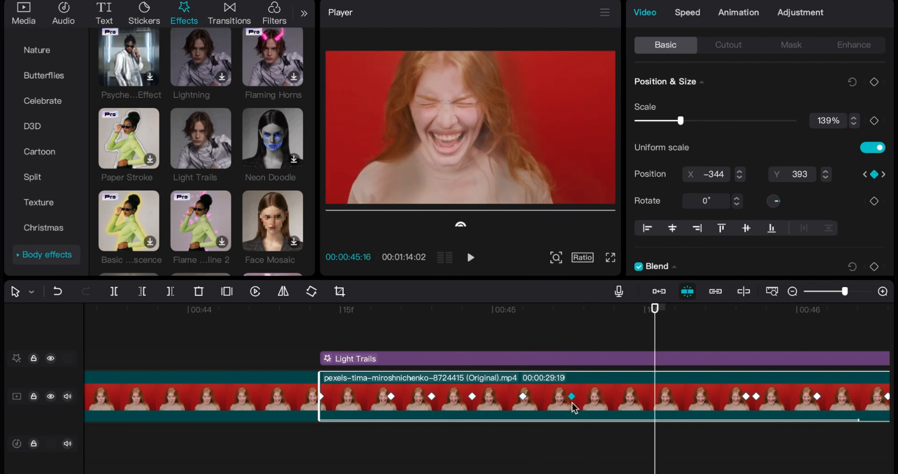
pyautogui.moveTo(745, 397); pyautogui.dragTo(737, 398)
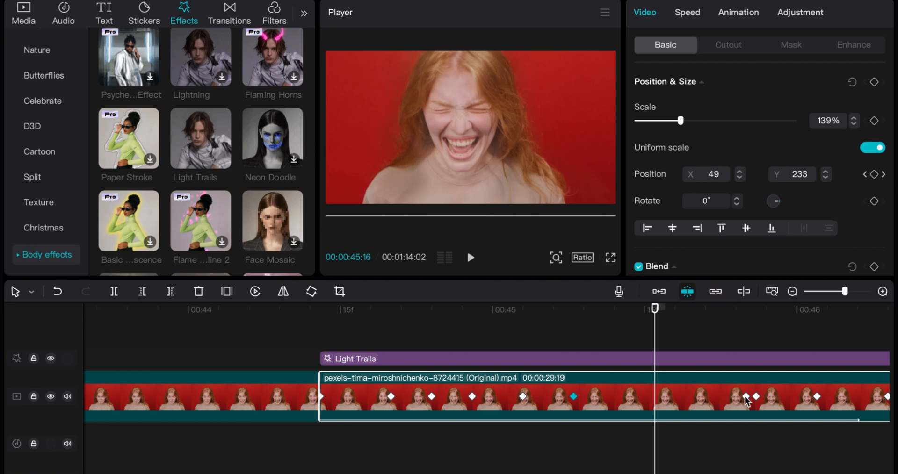
pyautogui.moveTo(646, 405); pyautogui.dragTo(631, 406)
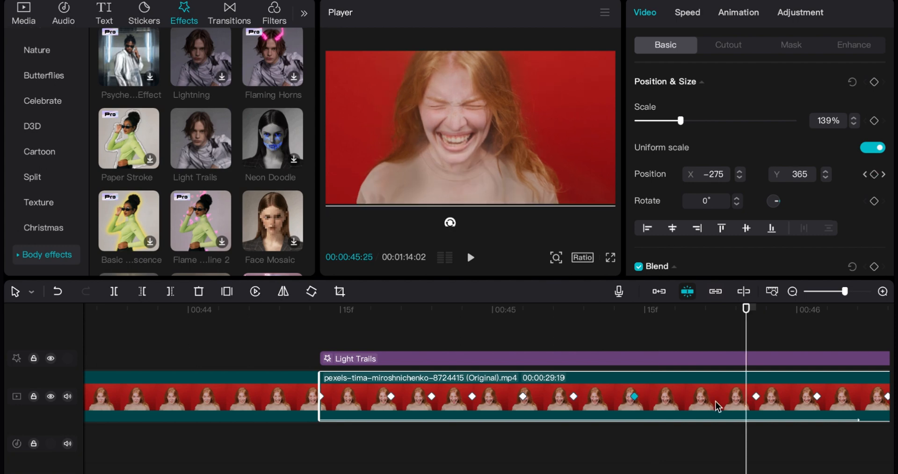
pyautogui.moveTo(755, 397); pyautogui.dragTo(676, 397)
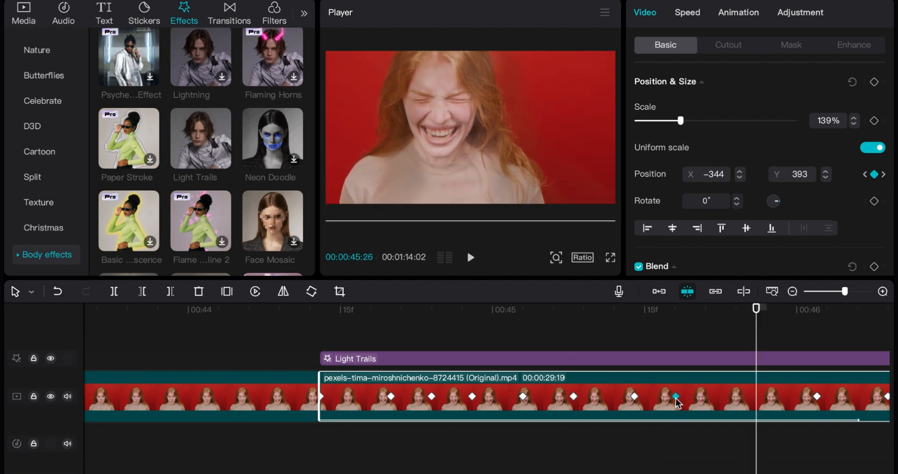
# Step: Play the second segment from its beginning to review the shake with the more closely spaced keyframes
pyautogui.click(330, 311)
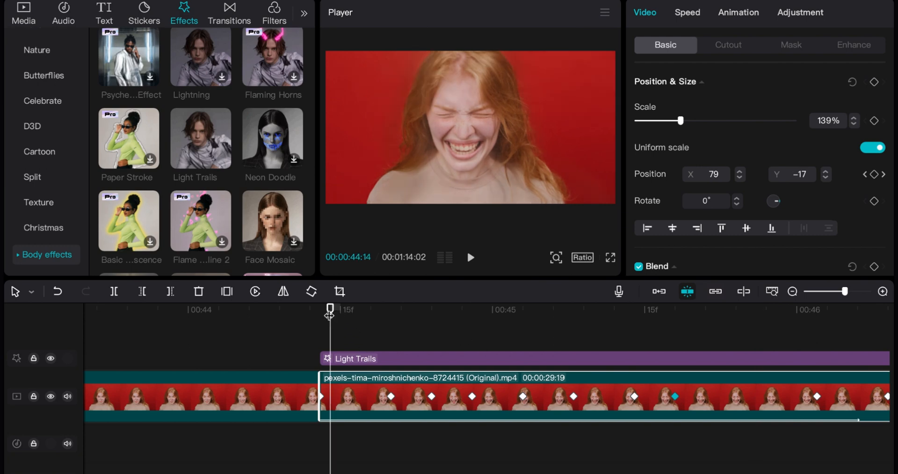
pyautogui.moveTo(329, 315); pyautogui.dragTo(311, 316)
pyautogui.press('space')
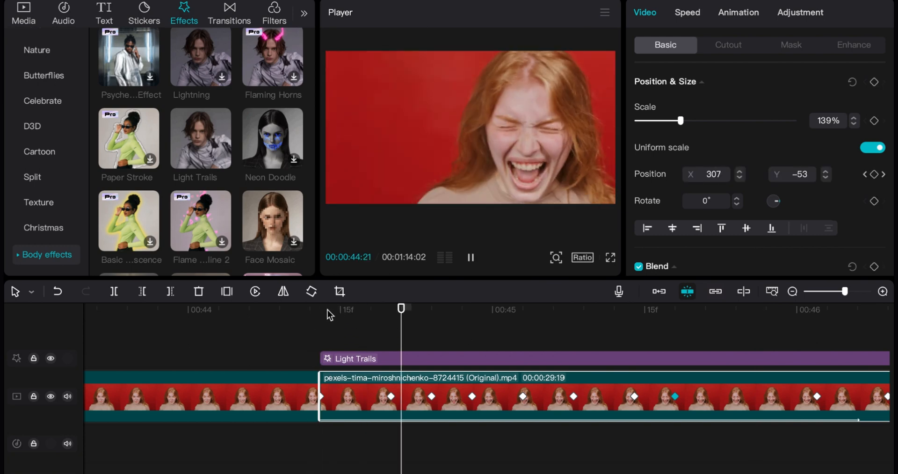
pyautogui.press('space')
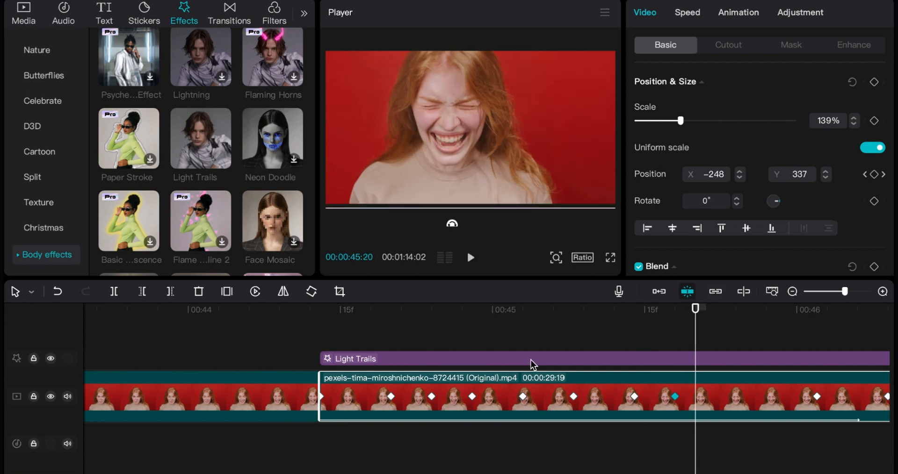
# Step: Move the remaining position keyframes of the second segment earlier, placing the final one at about 00:46:07
pyautogui.hscroll(3, 608, 376)
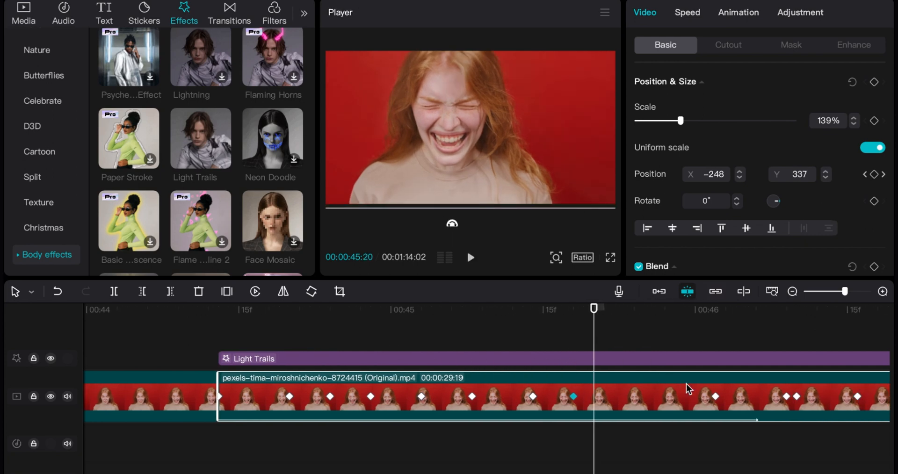
pyautogui.moveTo(714, 397); pyautogui.dragTo(625, 399)
pyautogui.moveTo(784, 400); pyautogui.dragTo(674, 401)
pyautogui.moveTo(794, 397); pyautogui.dragTo(697, 397)
pyautogui.hscroll(3, 797, 380)
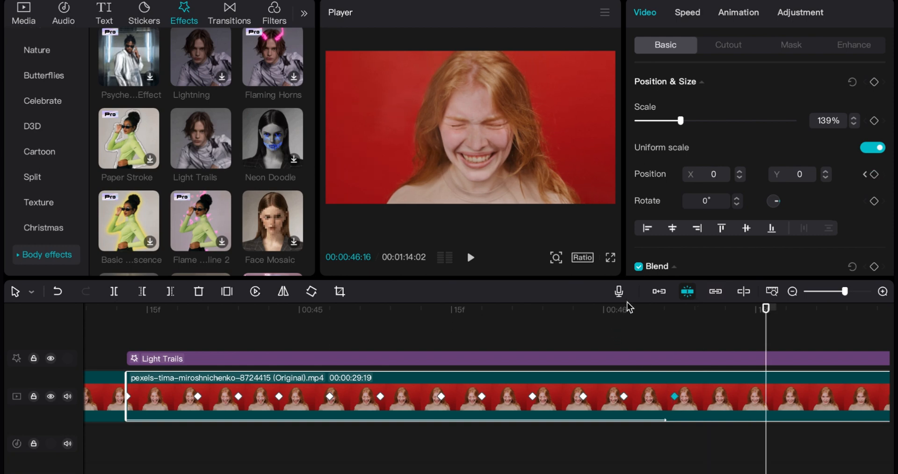
# Step: Scrub through the second segment's keyframes between about 00:45:08 and 00:45:23 to check the frame positions
pyautogui.moveTo(625, 308); pyautogui.dragTo(502, 317)
pyautogui.moveTo(840, 294)
pyautogui.mouseDown()
pyautogui.moveTo(824, 298)
pyautogui.moveTo(831, 295)
pyautogui.mouseUp()
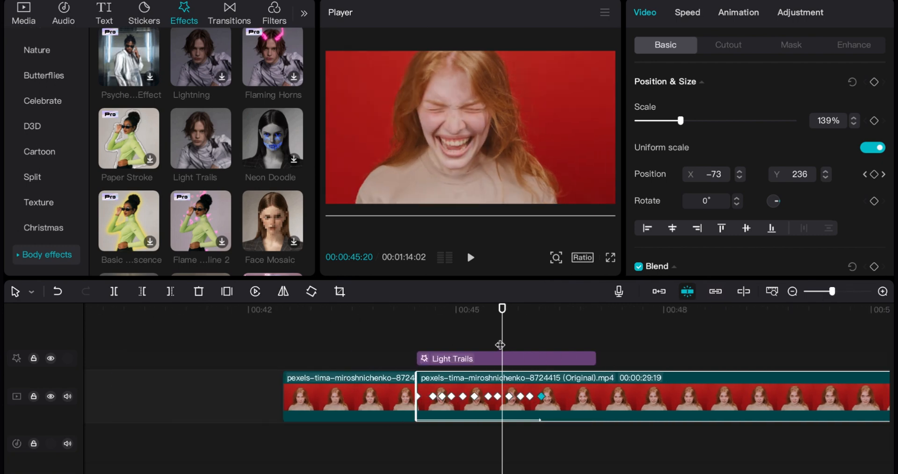
pyautogui.moveTo(500, 344)
pyautogui.mouseDown()
pyautogui.moveTo(509, 344)
pyautogui.moveTo(463, 343)
pyautogui.moveTo(499, 341)
pyautogui.moveTo(472, 348)
pyautogui.moveTo(508, 350)
pyautogui.mouseUp()
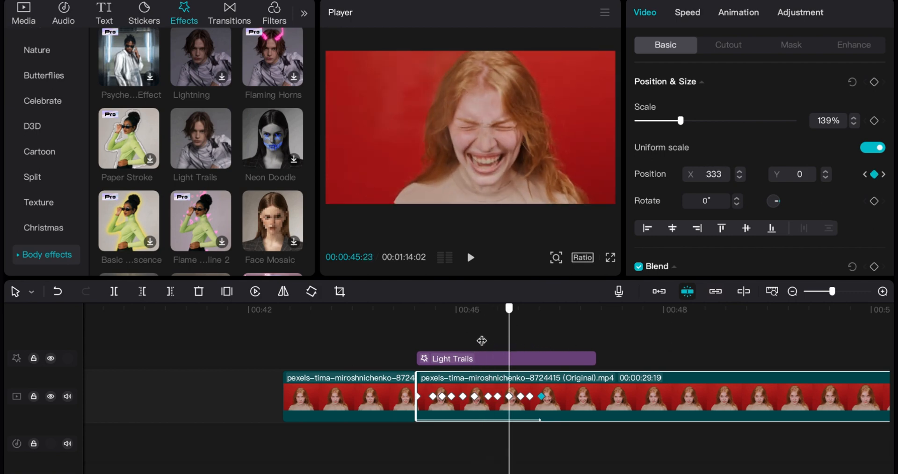
pyautogui.moveTo(482, 340)
pyautogui.mouseDown()
pyautogui.moveTo(453, 341)
pyautogui.moveTo(529, 342)
pyautogui.moveTo(474, 342)
pyautogui.mouseUp()
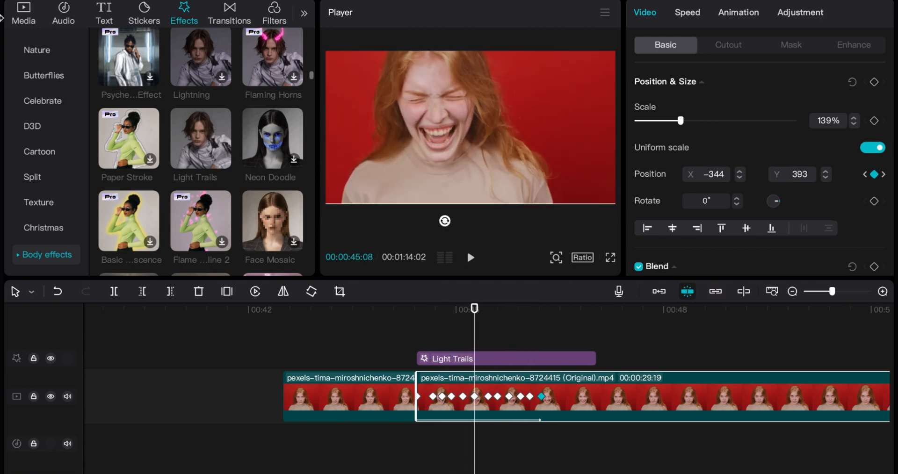
# Step: Copy the two Earthquake fissure sounds from under the first video, paste them at 00:44:01 and play the result
pyautogui.click(62, 14)
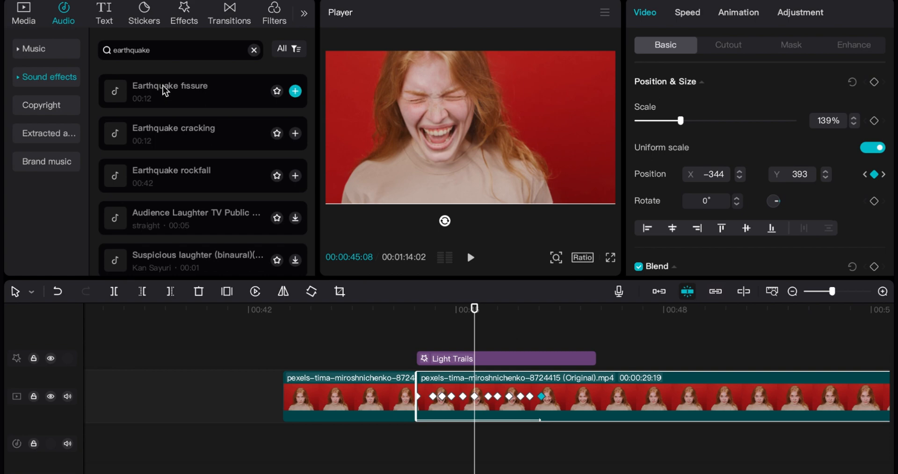
pyautogui.hscroll(-15, 287, 391)
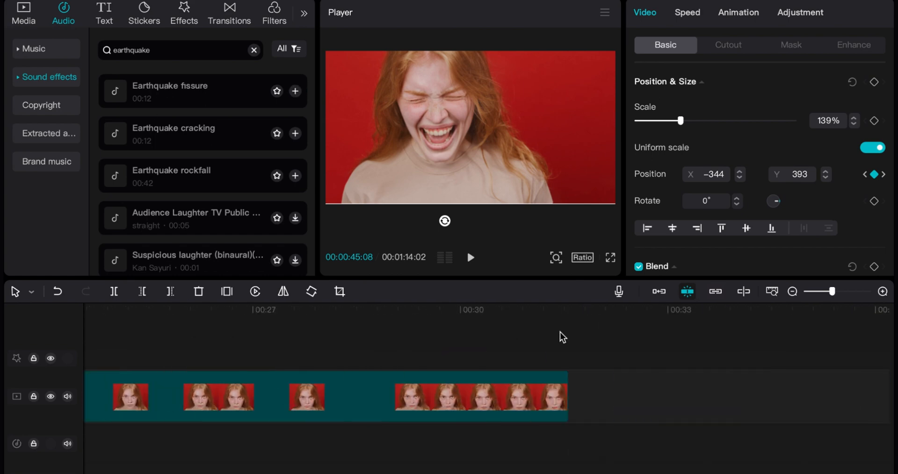
pyautogui.click(819, 295)
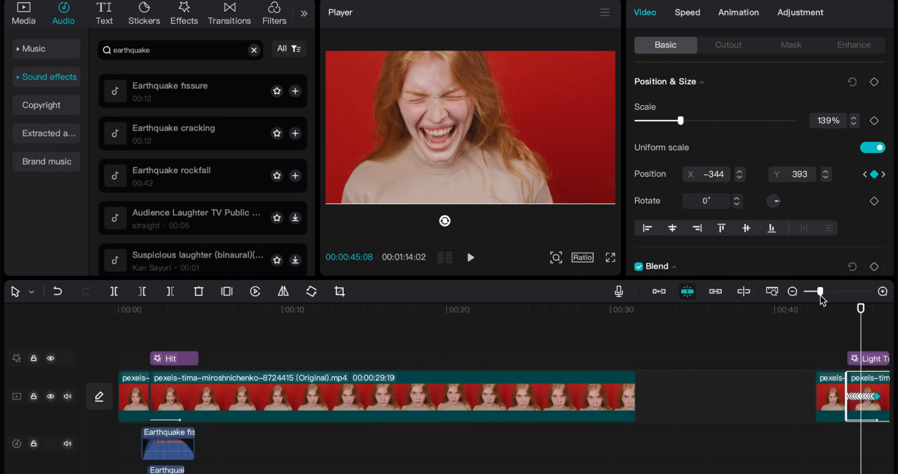
pyautogui.click(167, 446)
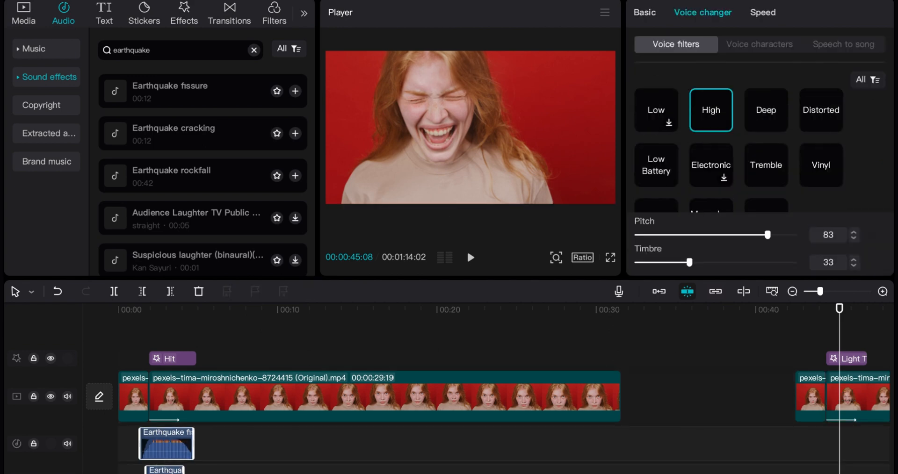
pyautogui.hscroll(5, 619, 402)
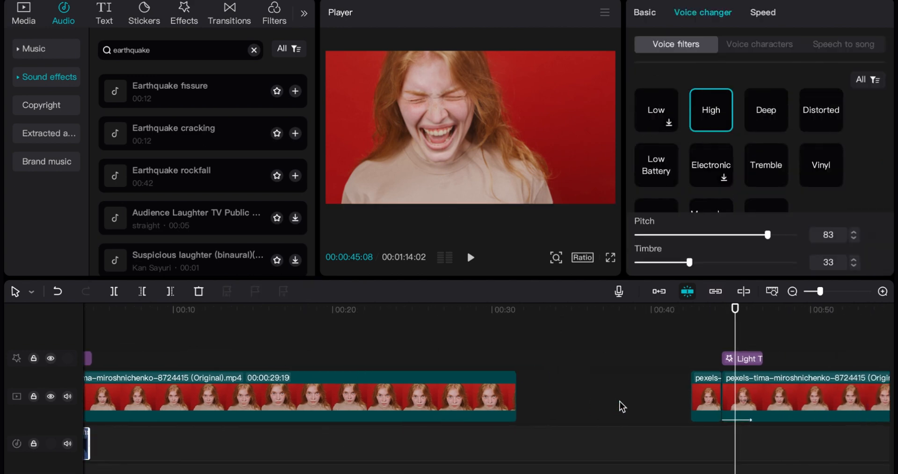
pyautogui.click(709, 319)
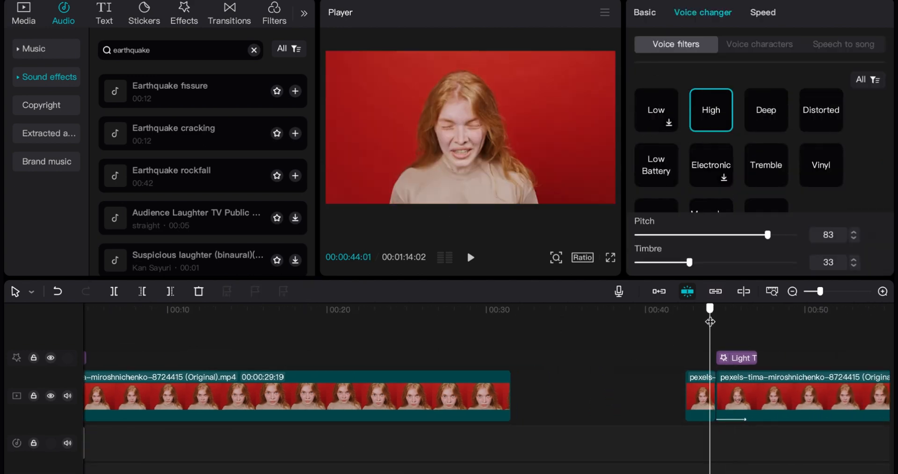
pyautogui.hotkey('ctrl', 'v')
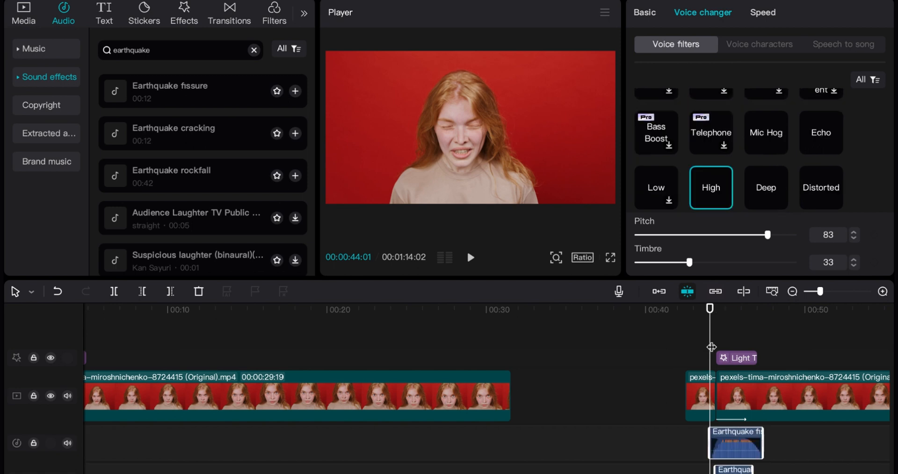
pyautogui.press('space')
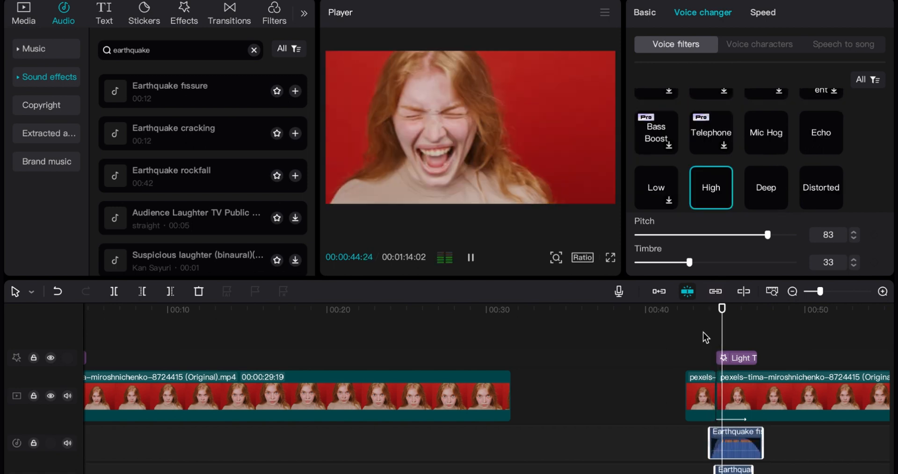
pyautogui.press('space')
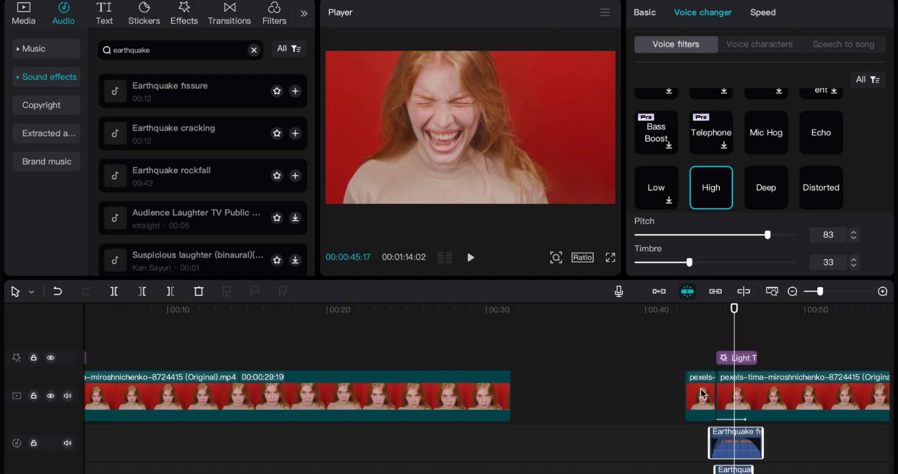
# Step: Pull the second segment's later position keyframes closer together, so the final one sits at about 00:45:21
pyautogui.hscroll(3, 702, 394)
pyautogui.moveTo(819, 293); pyautogui.dragTo(846, 293)
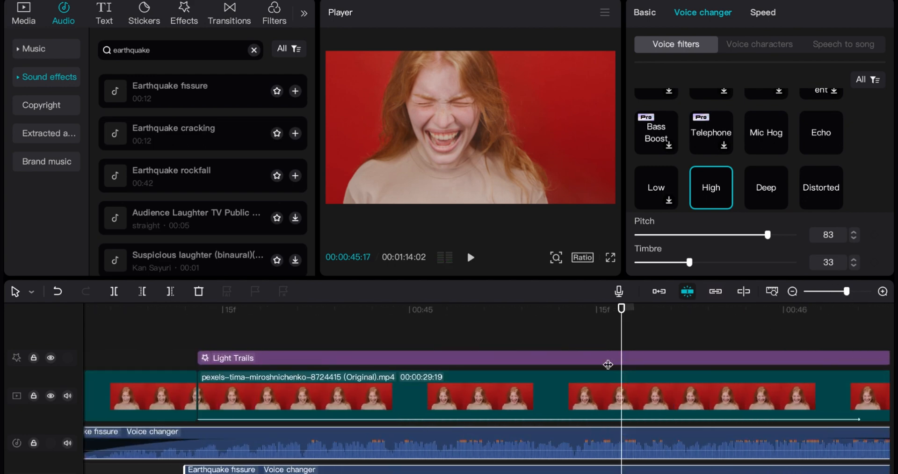
pyautogui.click(519, 400)
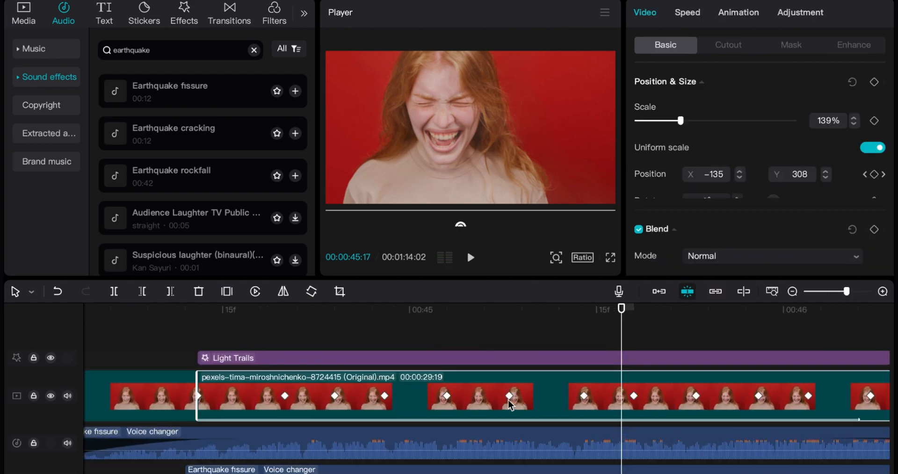
pyautogui.click(582, 396)
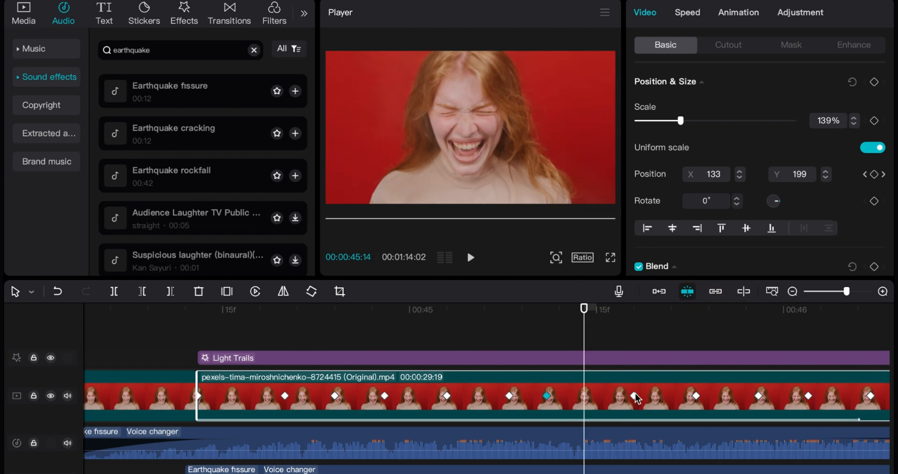
pyautogui.click(577, 397)
pyautogui.moveTo(577, 397); pyautogui.dragTo(571, 397)
pyautogui.moveTo(696, 396); pyautogui.dragTo(596, 401)
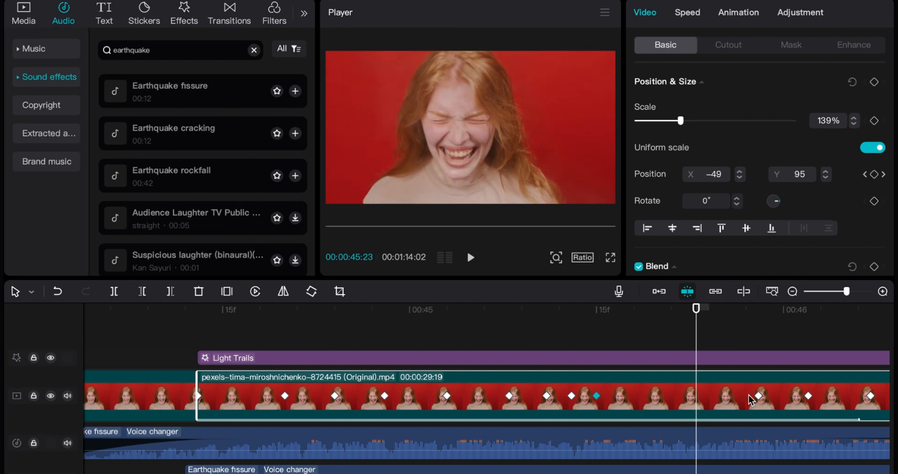
pyautogui.moveTo(759, 397); pyautogui.dragTo(620, 404)
pyautogui.hscroll(1, 753, 405)
pyautogui.moveTo(780, 395); pyautogui.dragTo(693, 398)
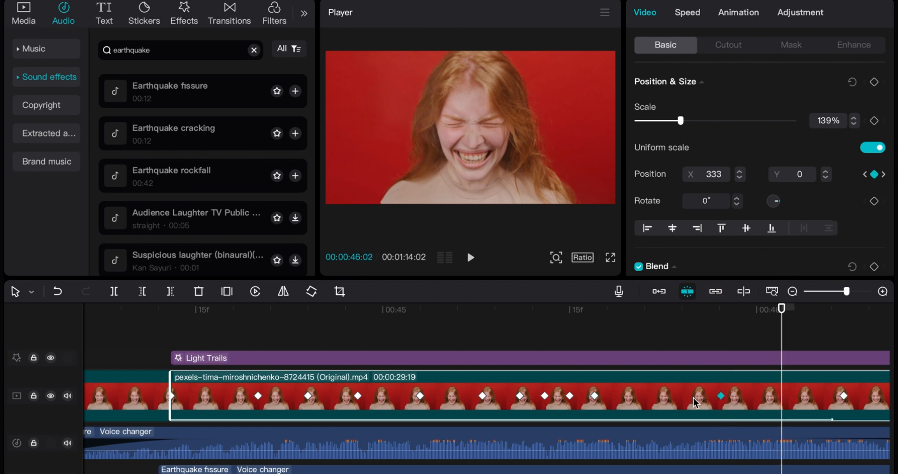
pyautogui.moveTo(616, 401); pyautogui.dragTo(620, 400)
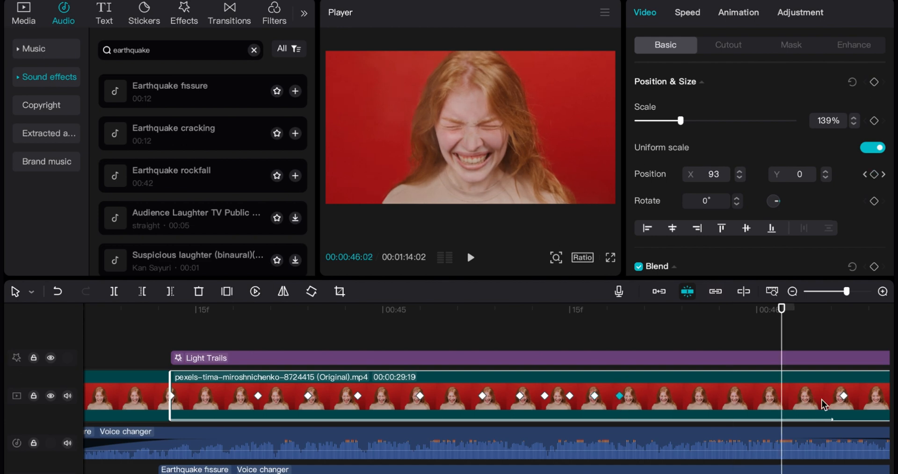
pyautogui.moveTo(842, 396); pyautogui.dragTo(700, 404)
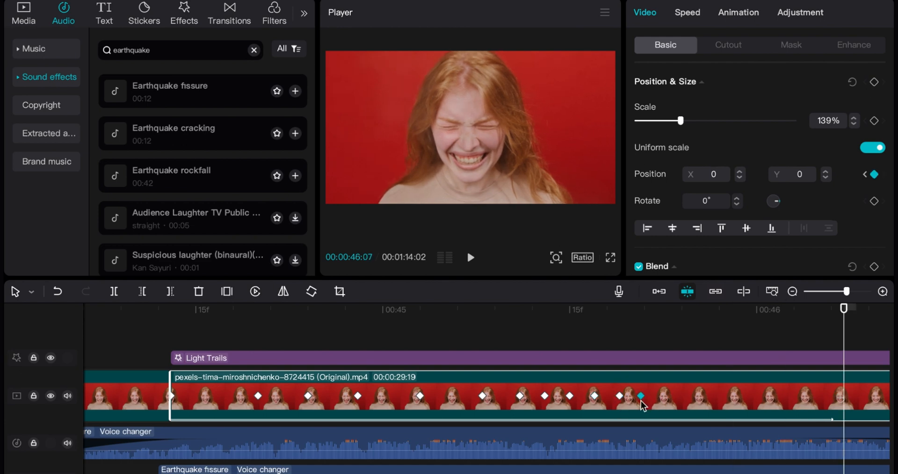
# Step: Move the three middle position keyframes of the second segment earlier to about 00:45:00, 00:45:02 and 00:45:04
pyautogui.moveTo(844, 321); pyautogui.dragTo(461, 377)
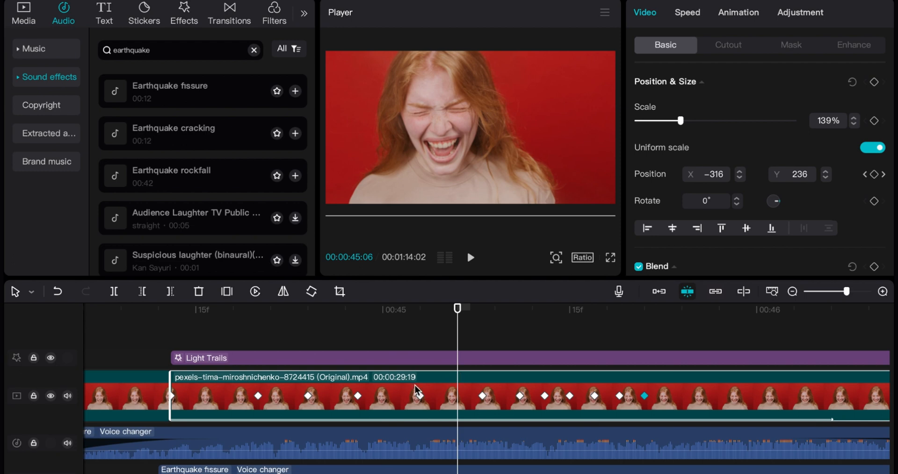
pyautogui.moveTo(419, 397); pyautogui.dragTo(382, 397)
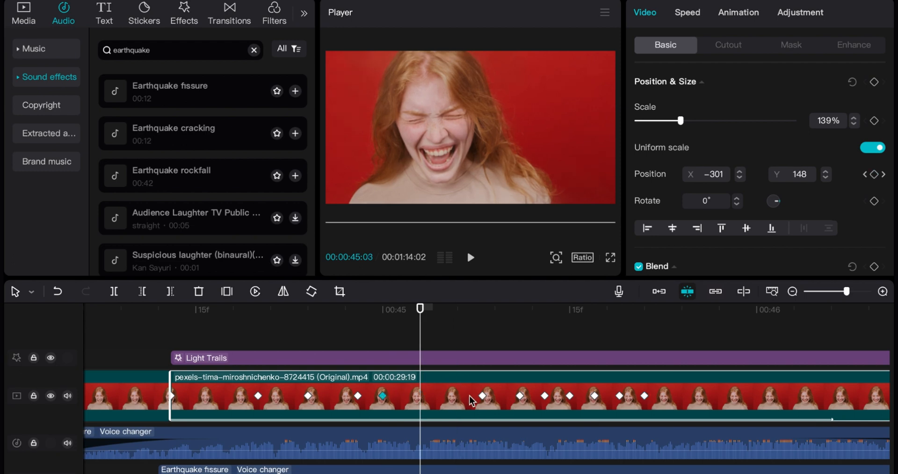
pyautogui.moveTo(482, 397); pyautogui.dragTo(408, 396)
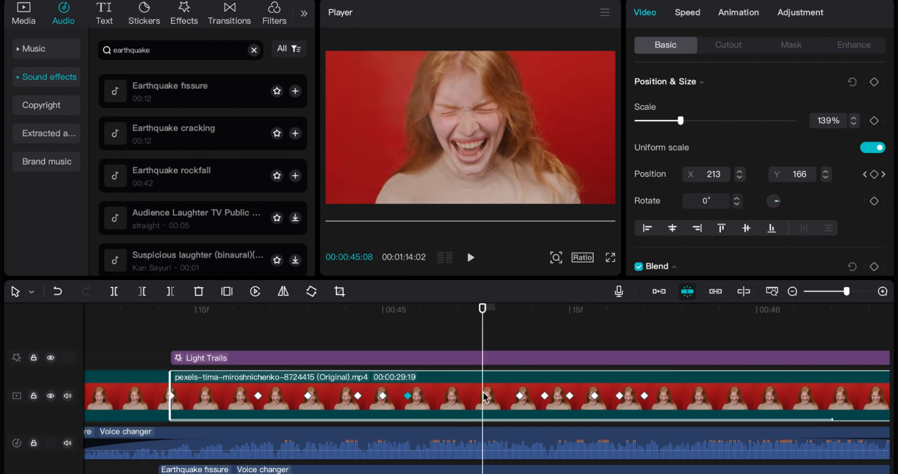
pyautogui.moveTo(522, 397); pyautogui.dragTo(438, 402)
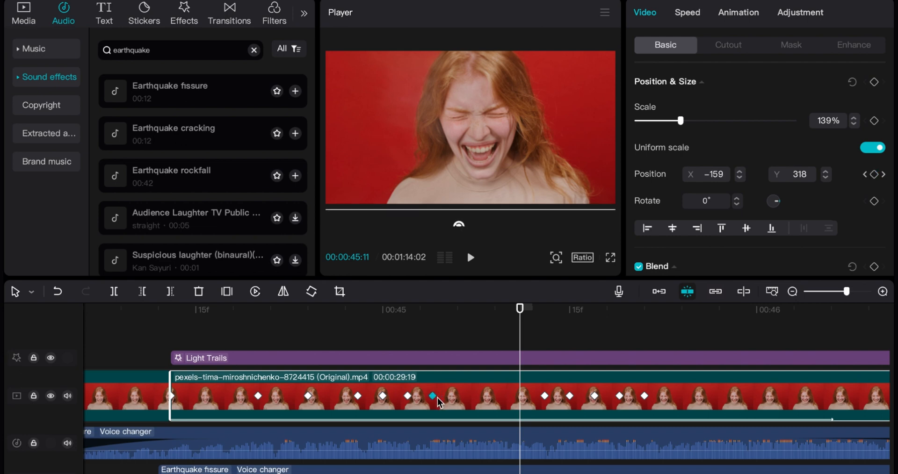
# Step: Play the second segment from just before 00:45 to review the tightened shake together with the earthquake sounds
pyautogui.moveTo(407, 310); pyautogui.dragTo(300, 320)
pyautogui.press('space')
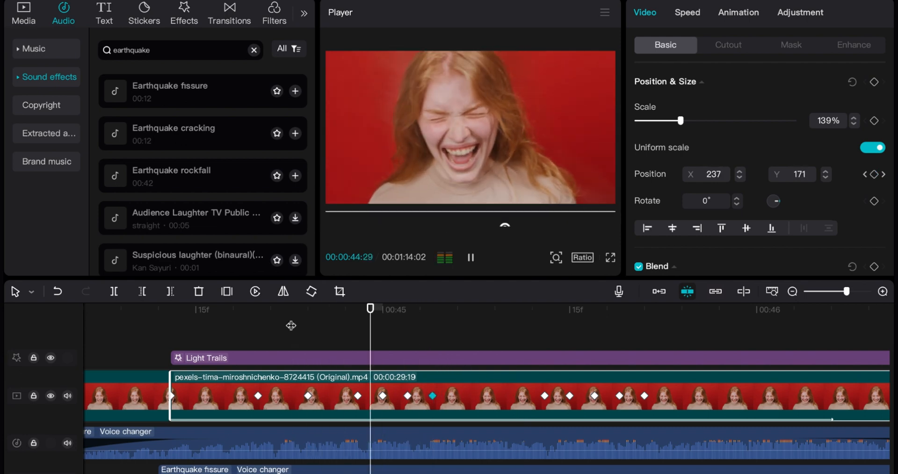
pyautogui.press('space')
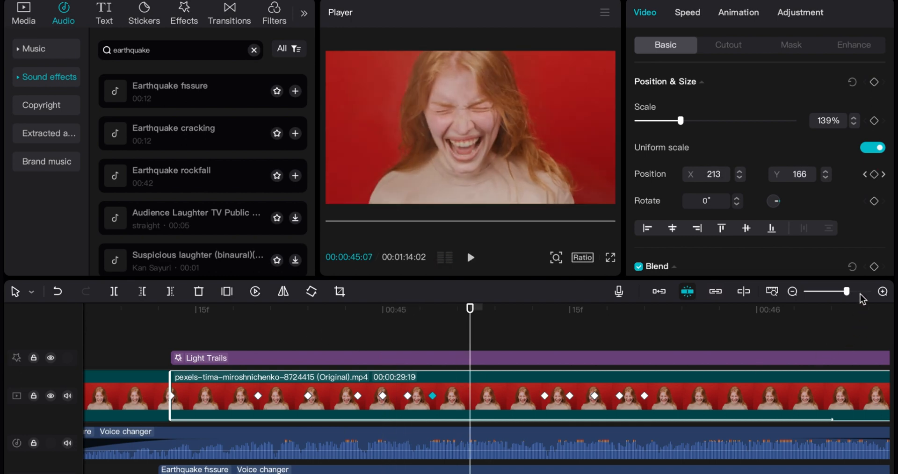
pyautogui.moveTo(847, 291); pyautogui.dragTo(825, 291)
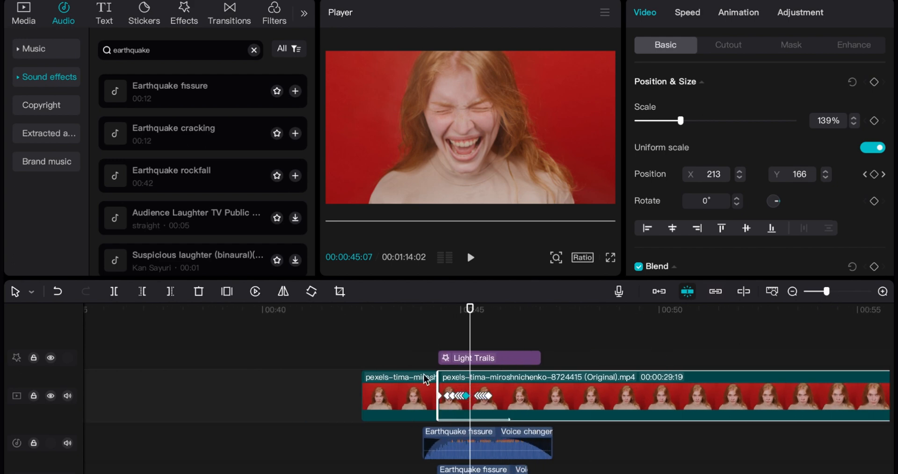
pyautogui.moveTo(827, 293); pyautogui.dragTo(818, 292)
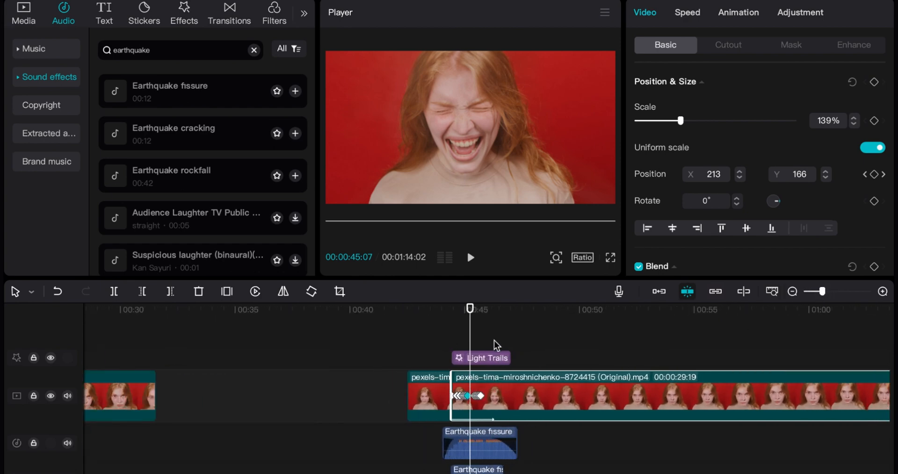